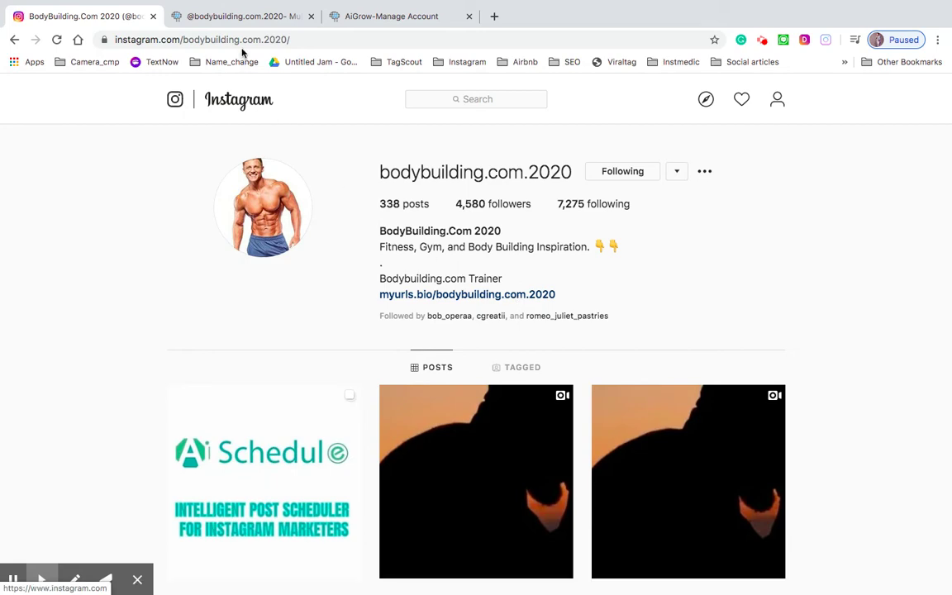
Step: Open the published myurls.bio page for bodybuilding.com.2020 and examine its social icons, link buttons and story circles
{"action": "left_click", "coordinate": [227, 20]}
{"action": "scroll", "coordinate": [498, 233], "scroll_direction": "up", "scroll_amount": 5}
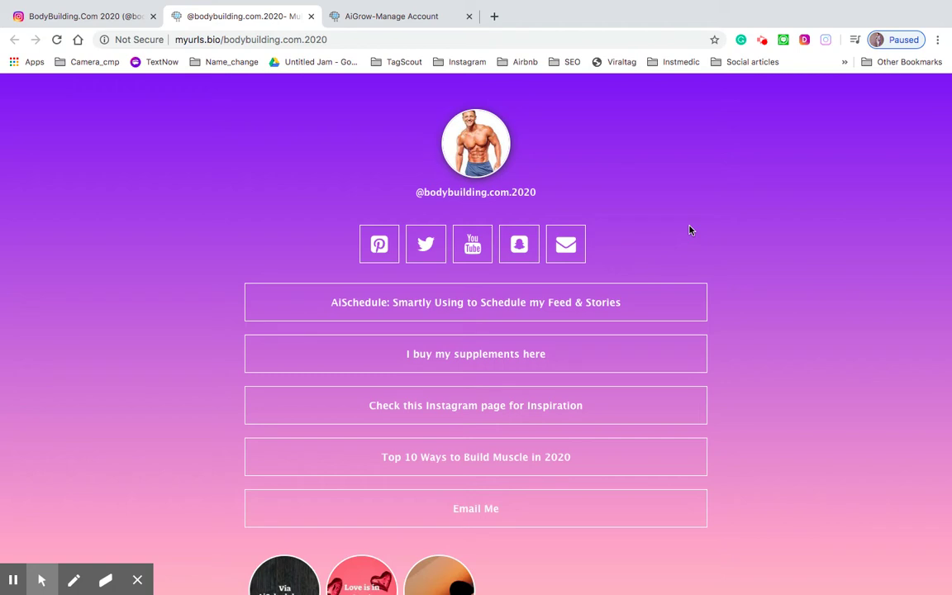
{"action": "scroll", "coordinate": [694, 219], "scroll_direction": "down", "scroll_amount": 2}
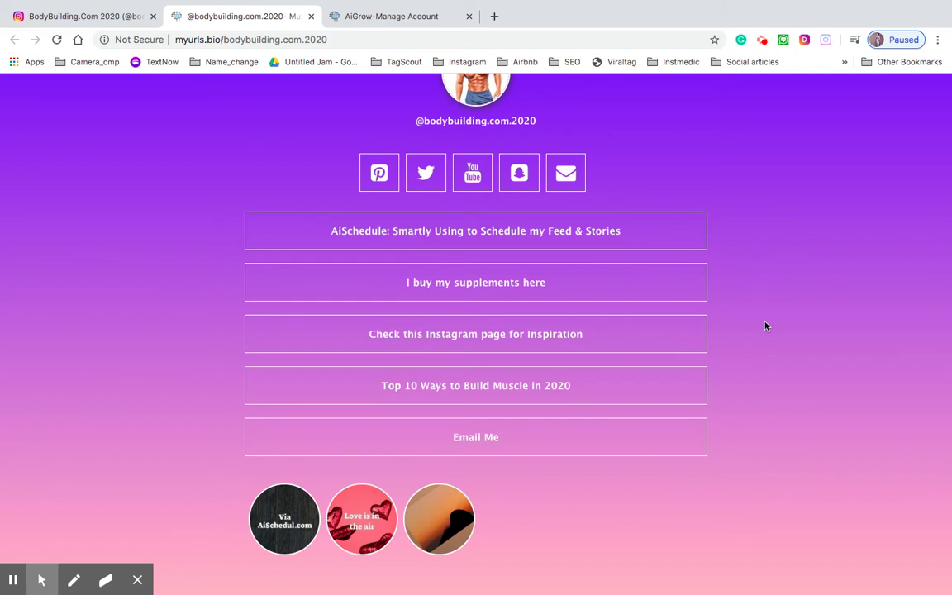
{"action": "scroll", "coordinate": [765, 325], "scroll_direction": "down", "scroll_amount": 1}
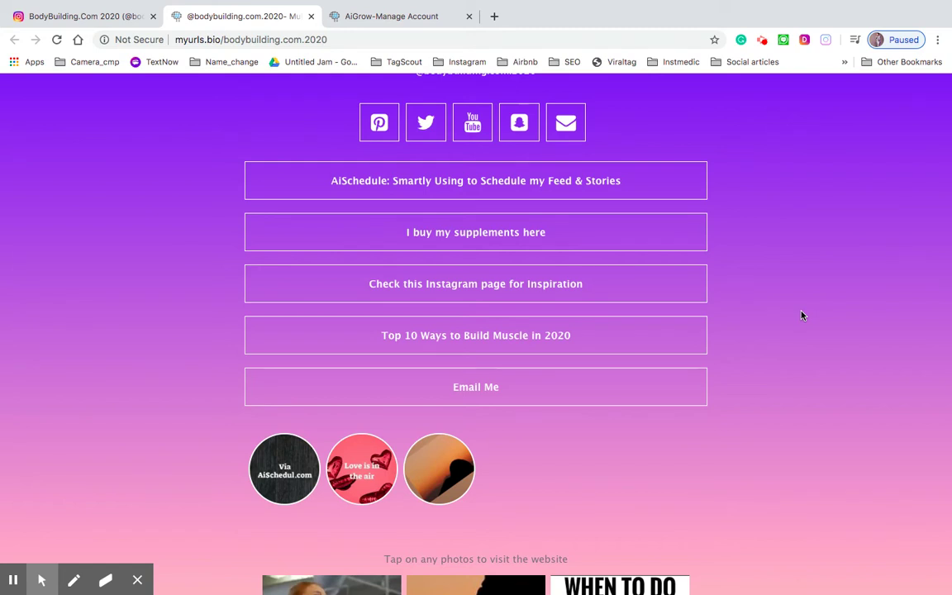
{"action": "scroll", "coordinate": [802, 315], "scroll_direction": "down", "scroll_amount": 2}
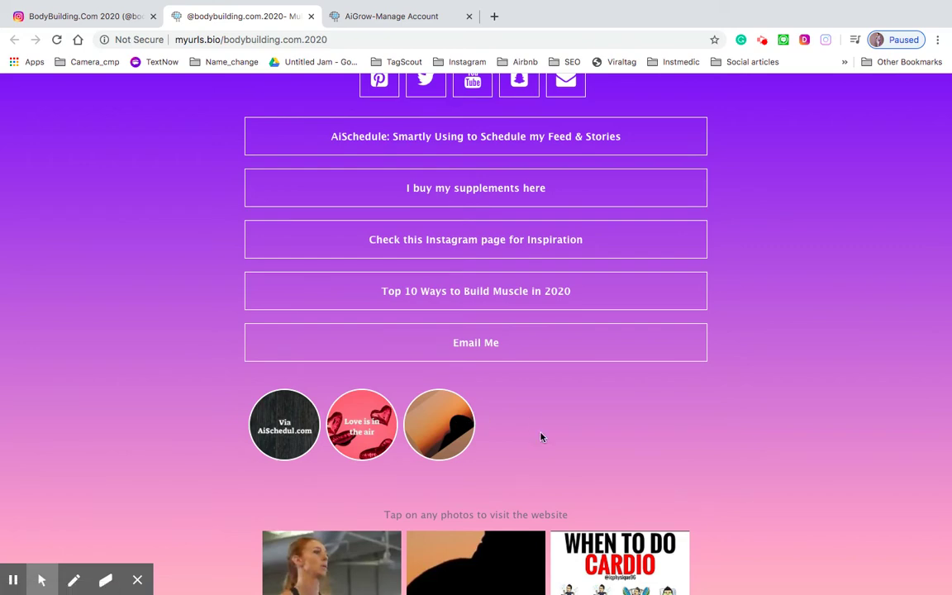
{"action": "scroll", "coordinate": [541, 437], "scroll_direction": "down", "scroll_amount": 4}
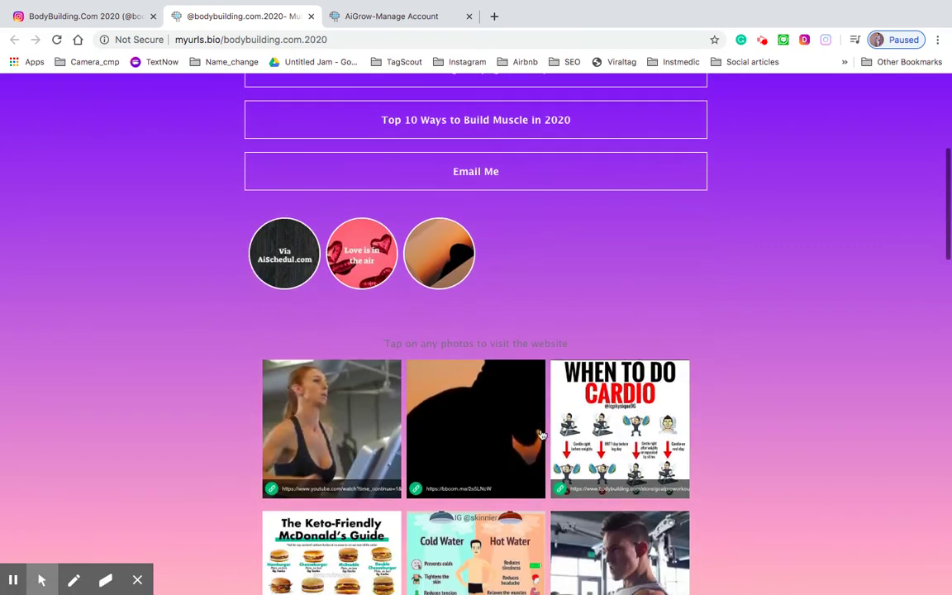
Step: Look through the photo grid on the public bio page, including the linked posts and the product-tagged photos
{"action": "scroll", "coordinate": [541, 435], "scroll_direction": "down", "scroll_amount": 3}
{"action": "scroll", "coordinate": [773, 380], "scroll_direction": "down", "scroll_amount": 3}
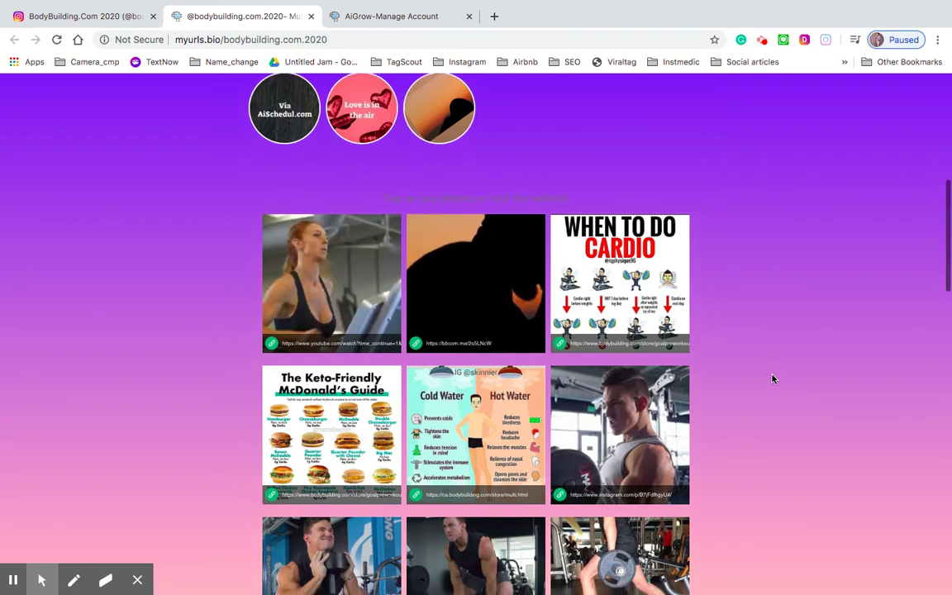
{"action": "scroll", "coordinate": [773, 379], "scroll_direction": "down", "scroll_amount": 4}
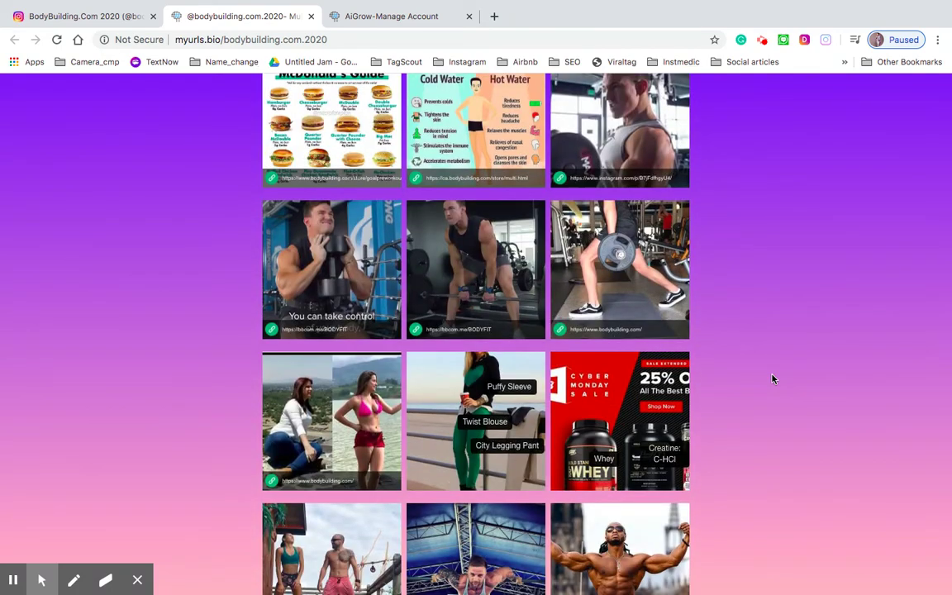
{"action": "scroll", "coordinate": [773, 380], "scroll_direction": "down", "scroll_amount": 3}
{"action": "scroll", "coordinate": [773, 379], "scroll_direction": "down", "scroll_amount": 4}
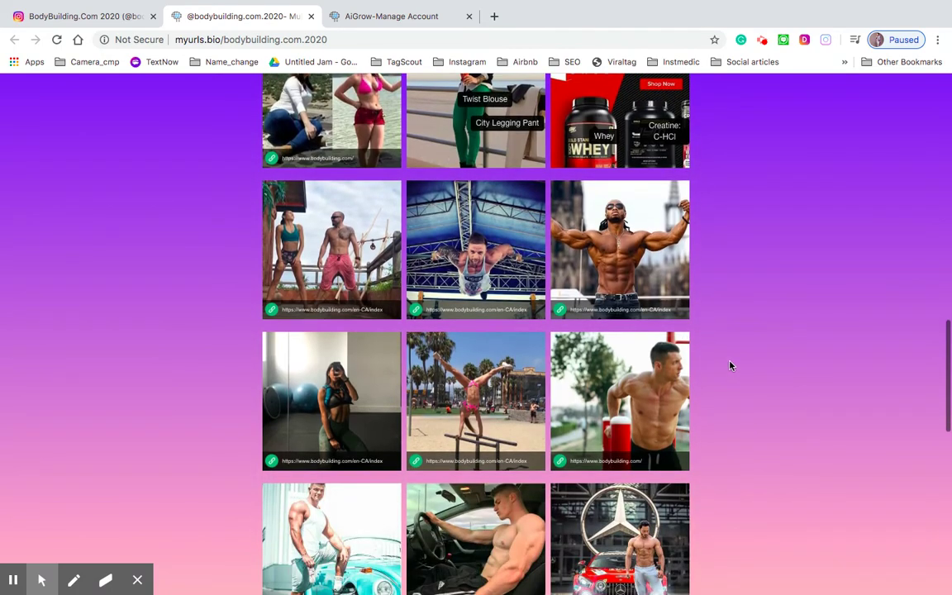
{"action": "scroll", "coordinate": [693, 248], "scroll_direction": "up", "scroll_amount": 4}
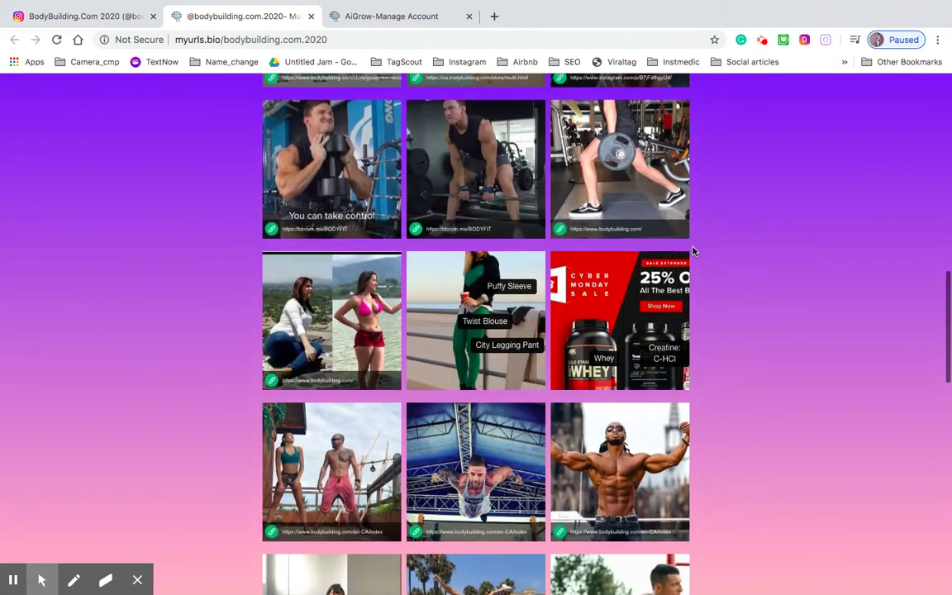
{"action": "scroll", "coordinate": [692, 250], "scroll_direction": "up", "scroll_amount": 1}
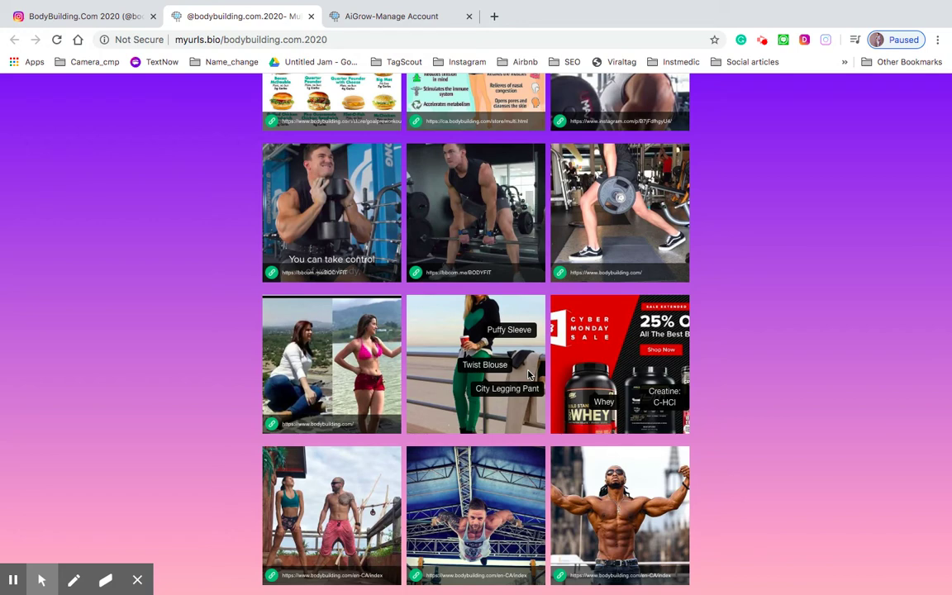
{"action": "scroll", "coordinate": [529, 374], "scroll_direction": "down", "scroll_amount": 2}
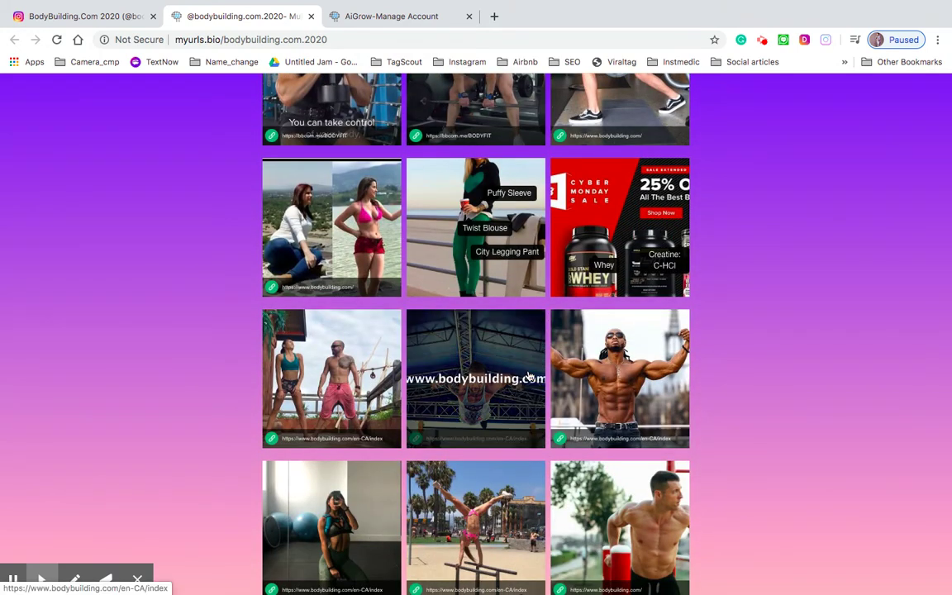
{"action": "scroll", "coordinate": [529, 374], "scroll_direction": "down", "scroll_amount": 2}
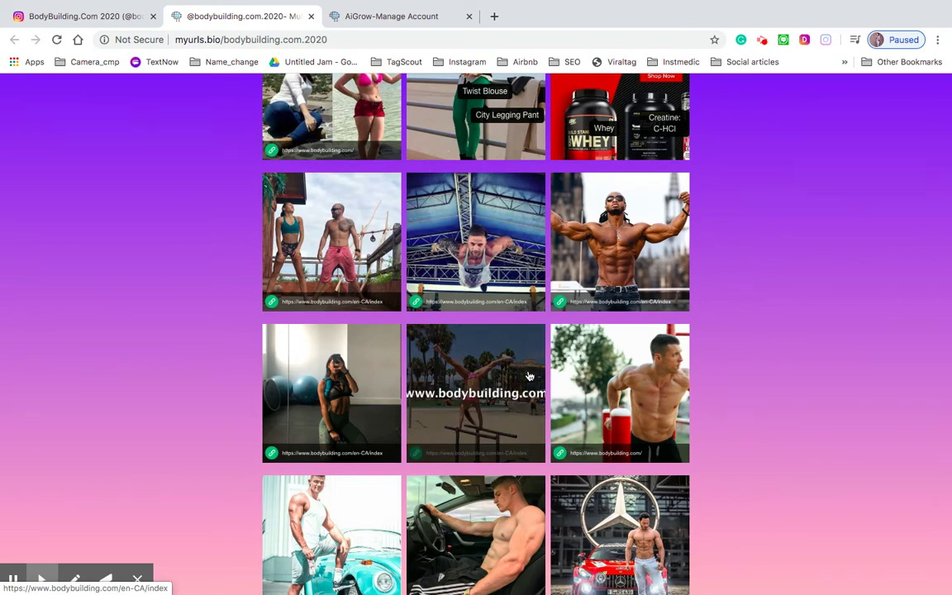
{"action": "scroll", "coordinate": [529, 376], "scroll_direction": "down", "scroll_amount": 4}
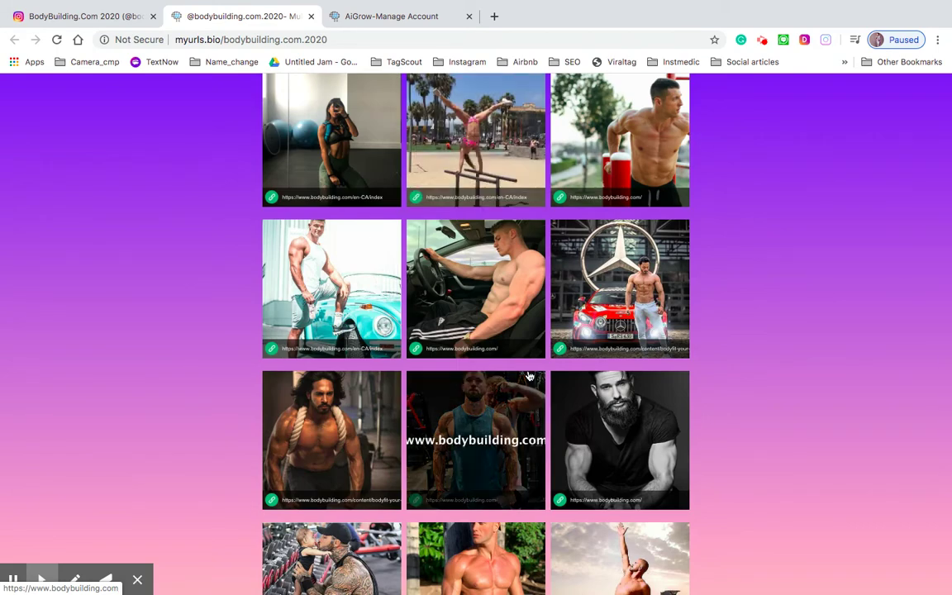
{"action": "scroll", "coordinate": [530, 376], "scroll_direction": "down", "scroll_amount": 4}
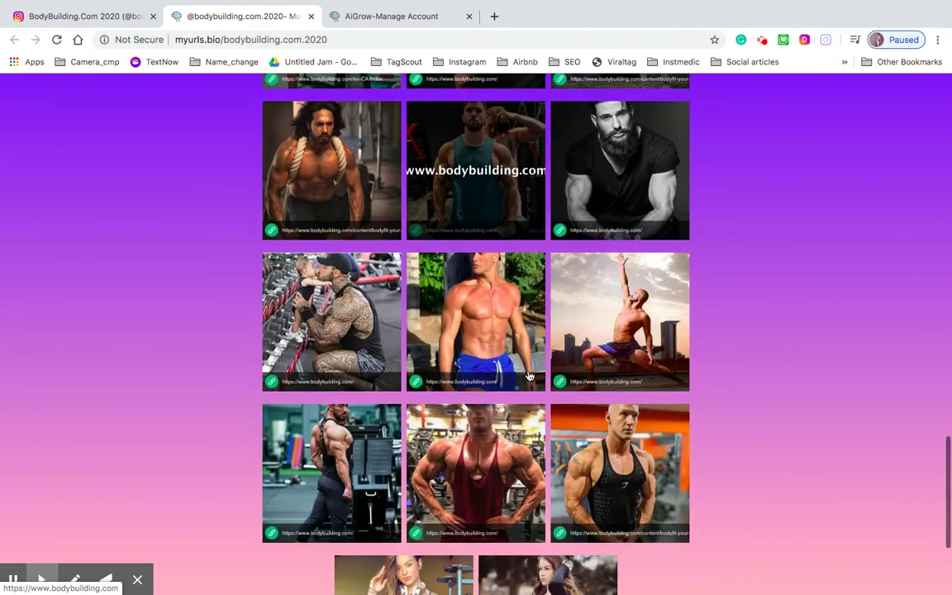
{"action": "scroll", "coordinate": [529, 376], "scroll_direction": "down", "scroll_amount": 3}
{"action": "scroll", "coordinate": [530, 376], "scroll_direction": "up", "scroll_amount": 10}
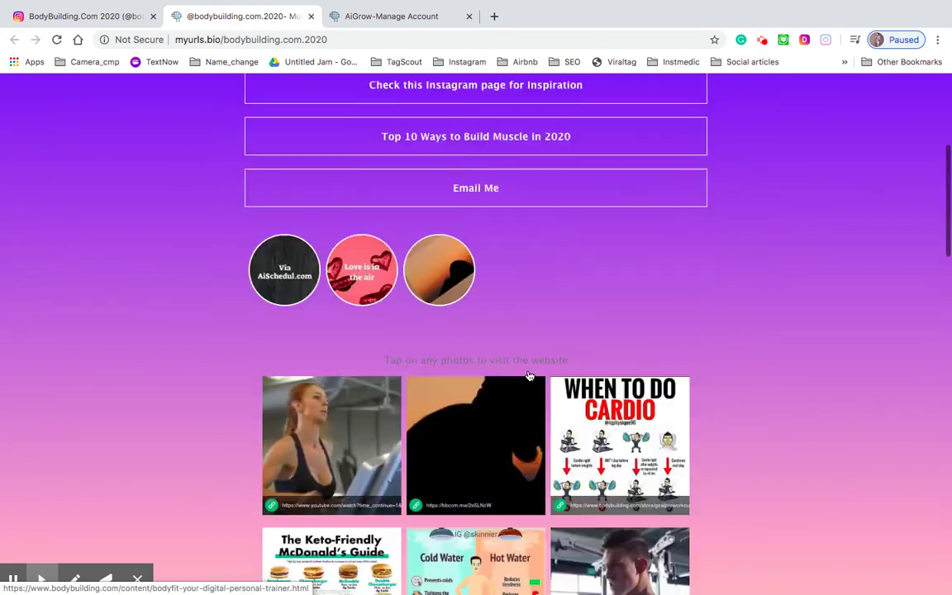
Step: Switch to the AiGrow account manager and examine the Bio Link editor with its link buttons, post grid and widgets list
{"action": "mouse_move", "coordinate": [360, 4]}
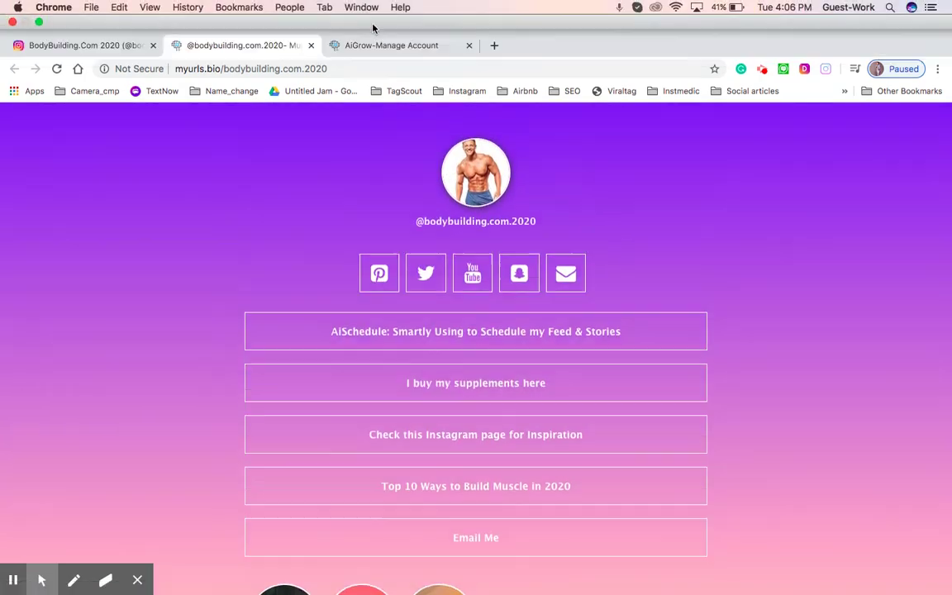
{"action": "left_click", "coordinate": [382, 46]}
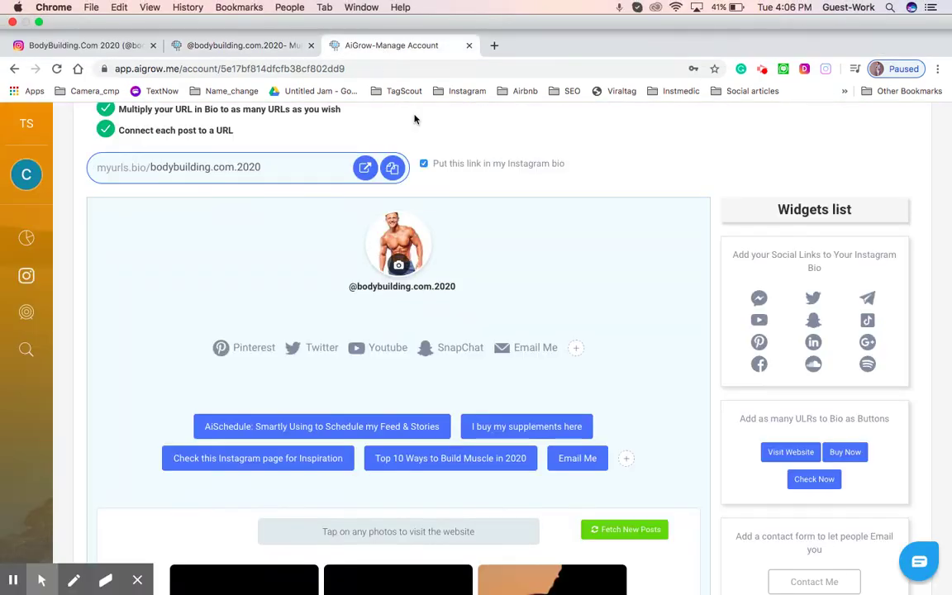
{"action": "scroll", "coordinate": [490, 248], "scroll_direction": "up", "scroll_amount": 3}
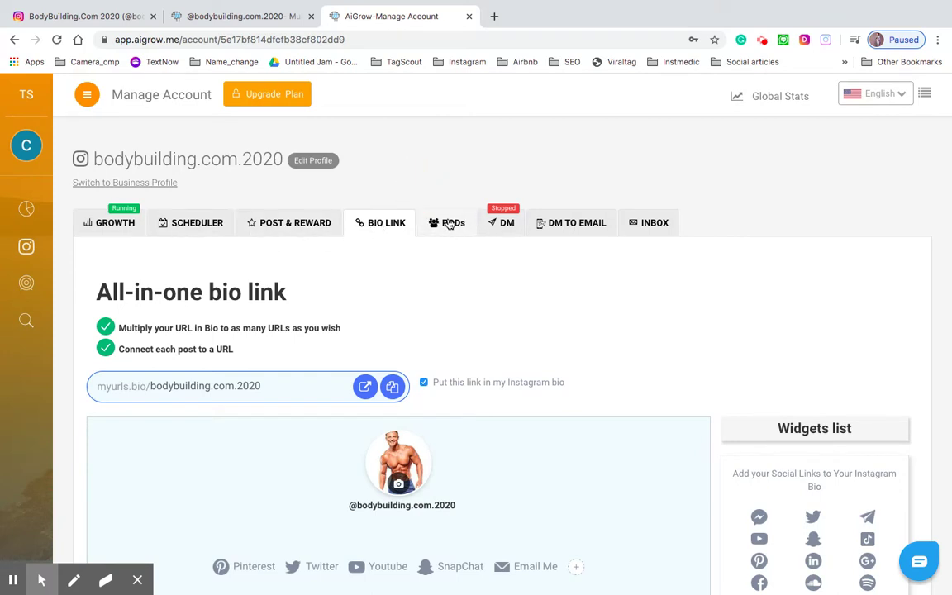
{"action": "left_click", "coordinate": [114, 223]}
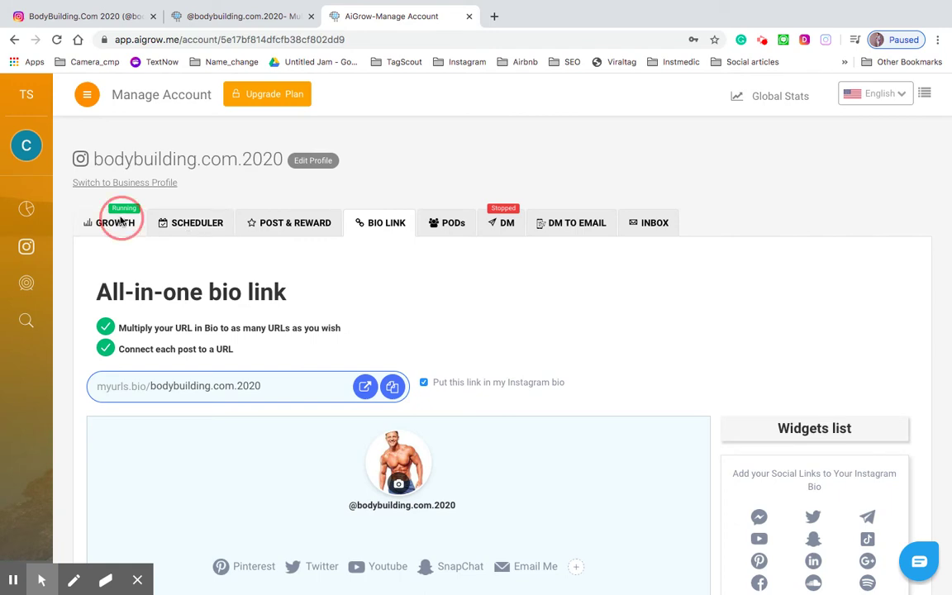
{"action": "left_click", "coordinate": [379, 222]}
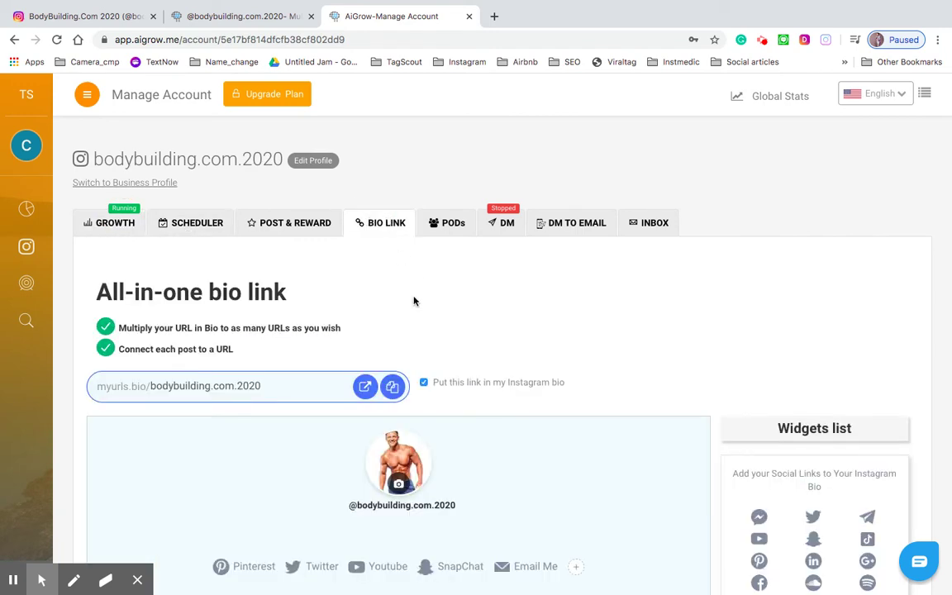
{"action": "scroll", "coordinate": [413, 297], "scroll_direction": "down", "scroll_amount": 3}
{"action": "scroll", "coordinate": [413, 296], "scroll_direction": "up", "scroll_amount": 1}
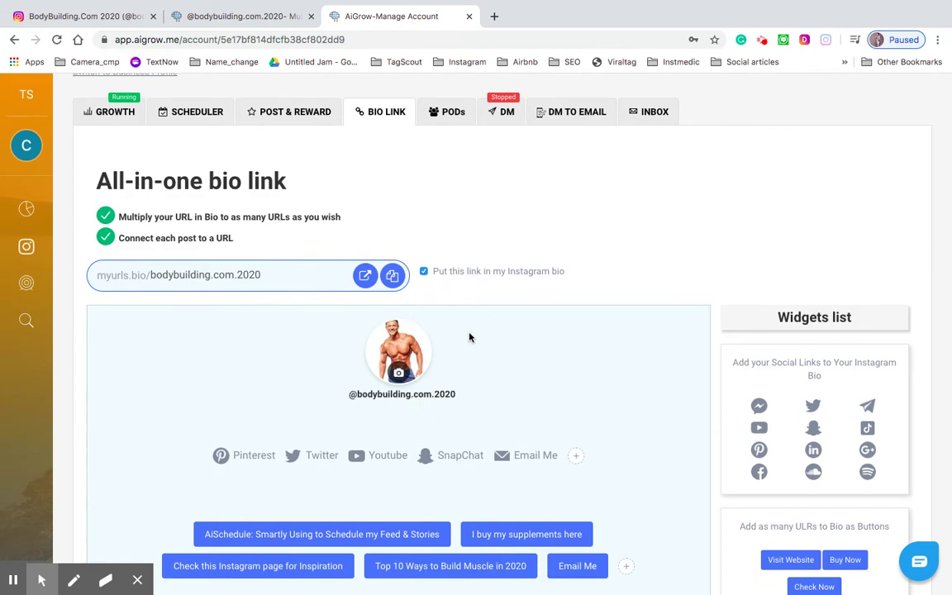
{"action": "scroll", "coordinate": [469, 334], "scroll_direction": "down", "scroll_amount": 7}
{"action": "scroll", "coordinate": [469, 333], "scroll_direction": "up", "scroll_amount": 7}
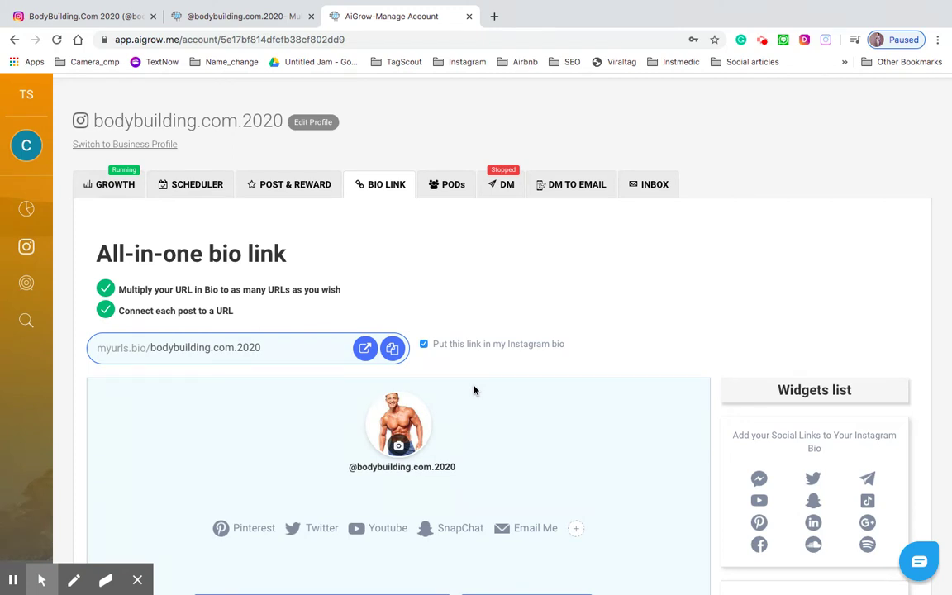
{"action": "scroll", "coordinate": [474, 390], "scroll_direction": "down", "scroll_amount": 2}
{"action": "scroll", "coordinate": [473, 390], "scroll_direction": "down", "scroll_amount": 1}
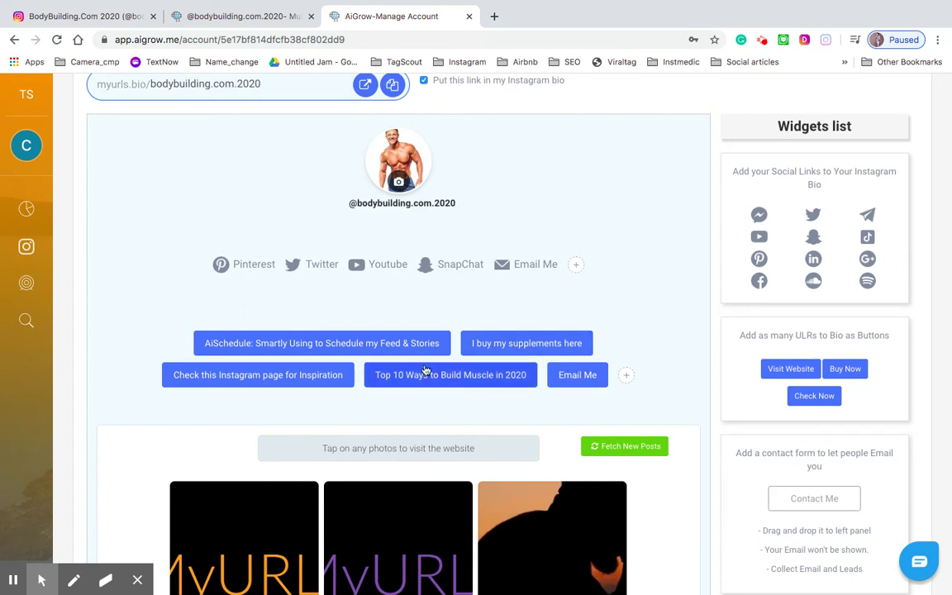
{"action": "left_click", "coordinate": [628, 376]}
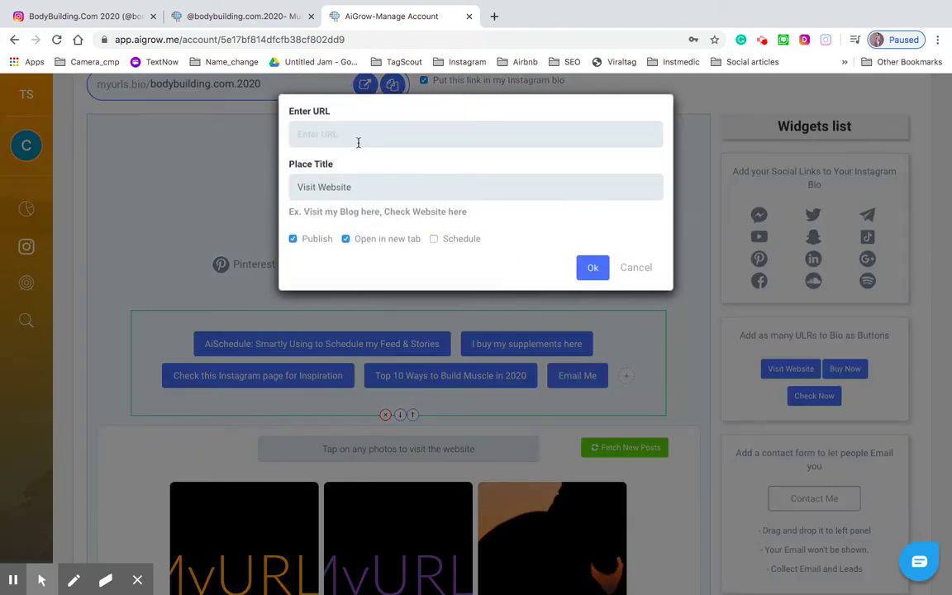
{"action": "left_click", "coordinate": [359, 142]}
{"action": "type", "text": "ht"}
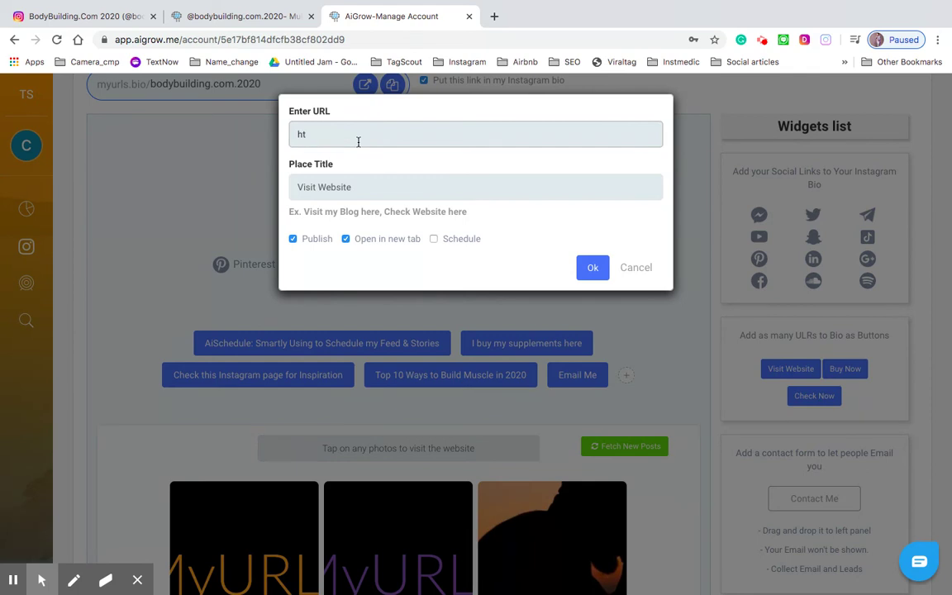
{"action": "type", "text": "tps://aigrow.me"}
Step: Title the new link button "Visit my Growth Platform Here!" and add it to the bio page
{"action": "left_click", "coordinate": [356, 188]}
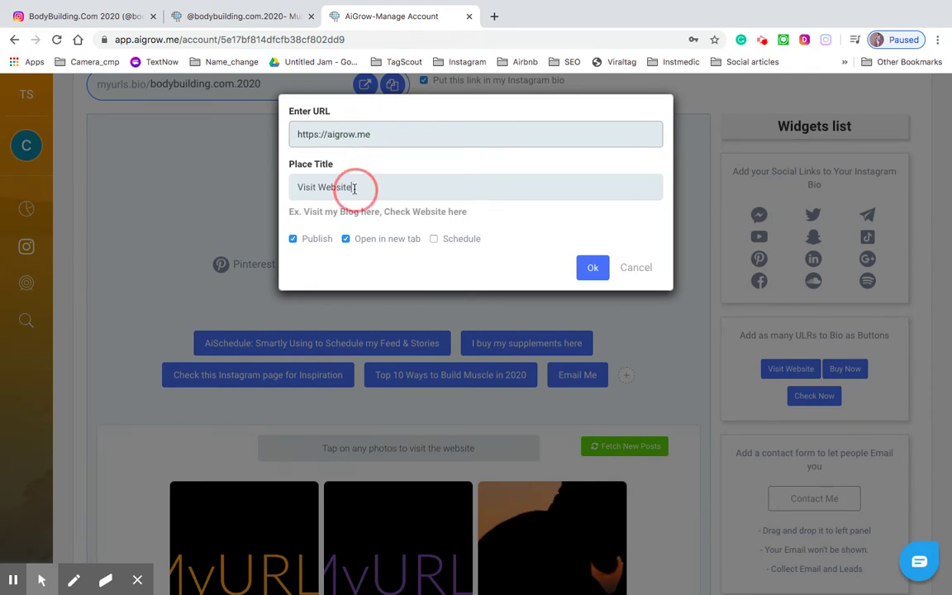
{"action": "key", "text": "BackSpace"}
{"action": "key", "text": "BackSpace"}
{"action": "key", "text": "BackSpace"}
{"action": "key", "text": "BackSpace"}
{"action": "key", "text": "BackSpace"}
{"action": "key", "text": "BackSpace"}
{"action": "key", "text": "BackSpace"}
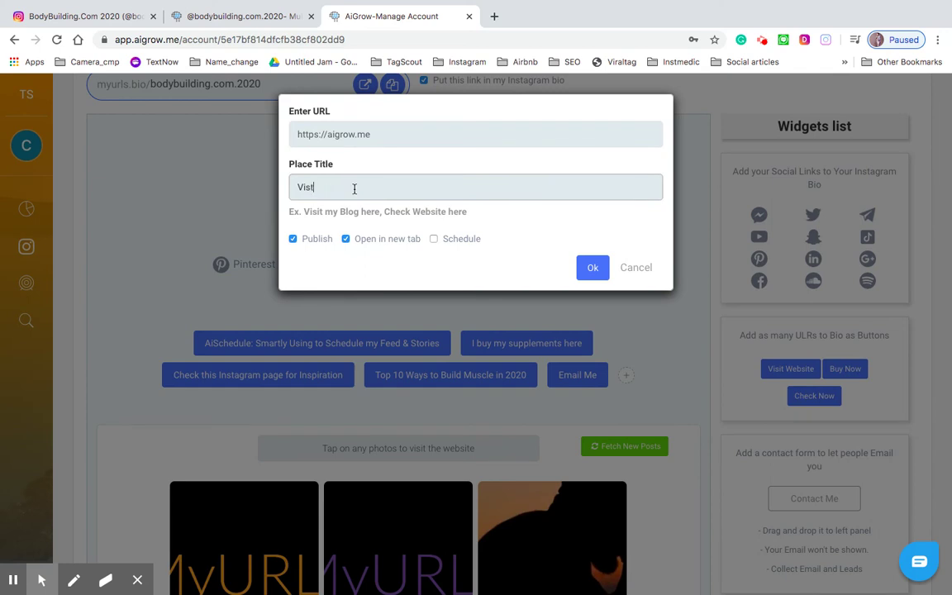
{"action": "type", "text": "it my Growth Platform Here!"}
{"action": "left_click", "coordinate": [594, 270]}
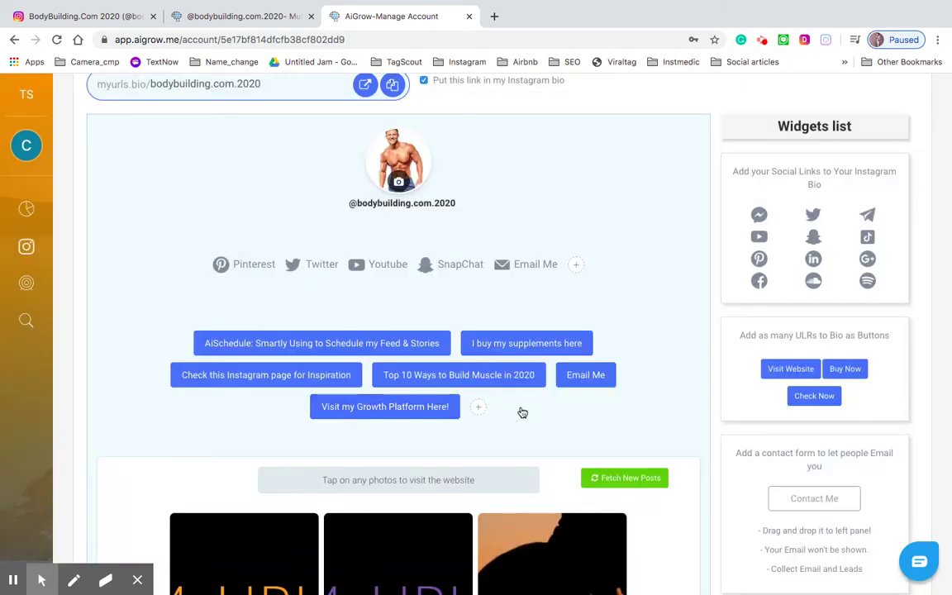
Step: Place a new product tag on the black JYM tub in the Cyber Monday sale photo and name it "Muscle Building Supplement"
{"action": "scroll", "coordinate": [522, 412], "scroll_direction": "down", "scroll_amount": 5}
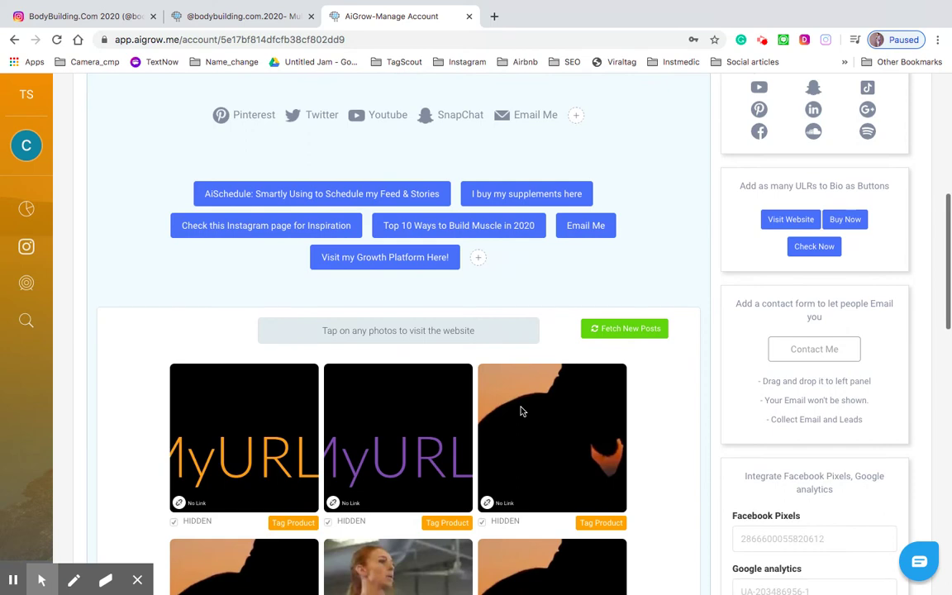
{"action": "scroll", "coordinate": [520, 410], "scroll_direction": "down", "scroll_amount": 3}
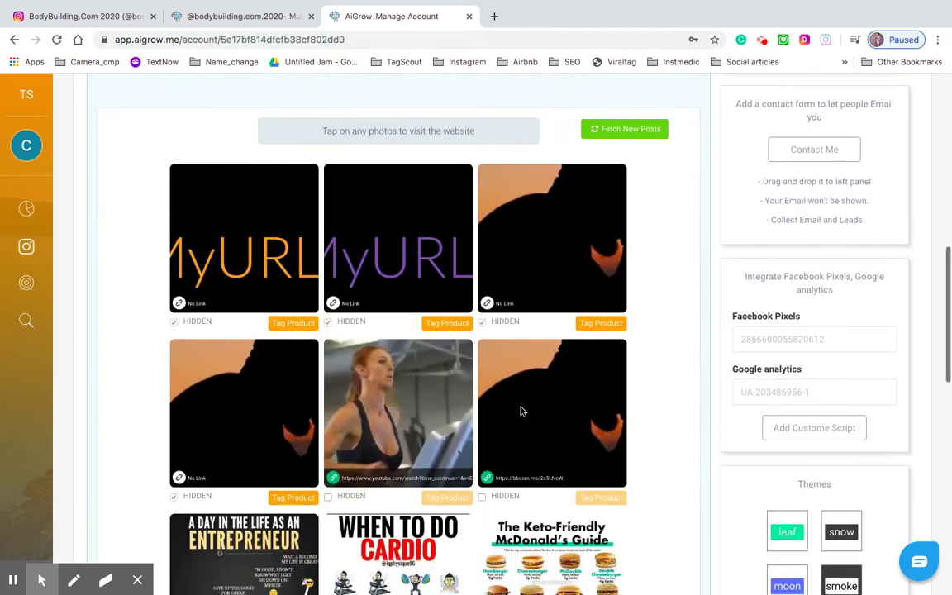
{"action": "scroll", "coordinate": [455, 404], "scroll_direction": "down", "scroll_amount": 3}
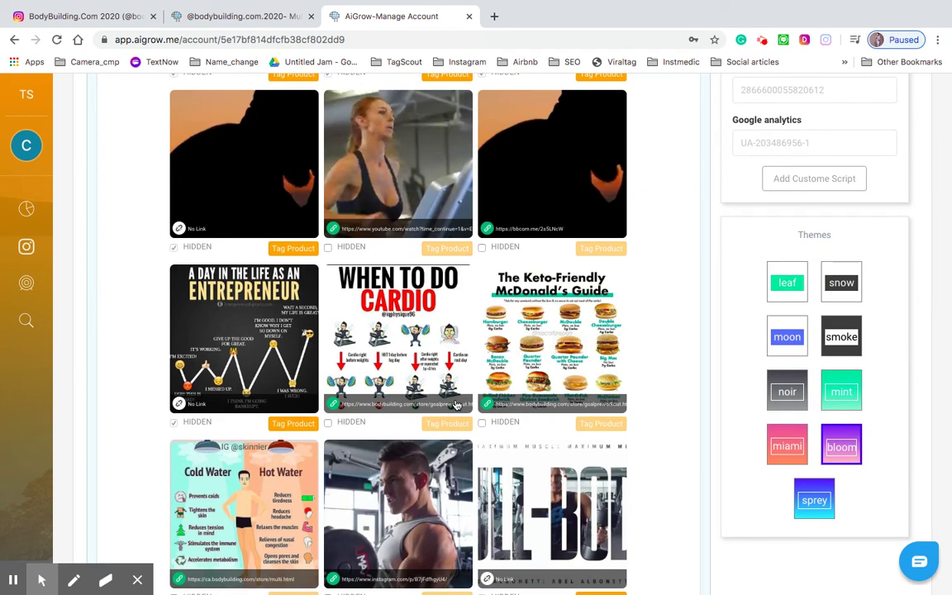
{"action": "scroll", "coordinate": [453, 409], "scroll_direction": "down", "scroll_amount": 3}
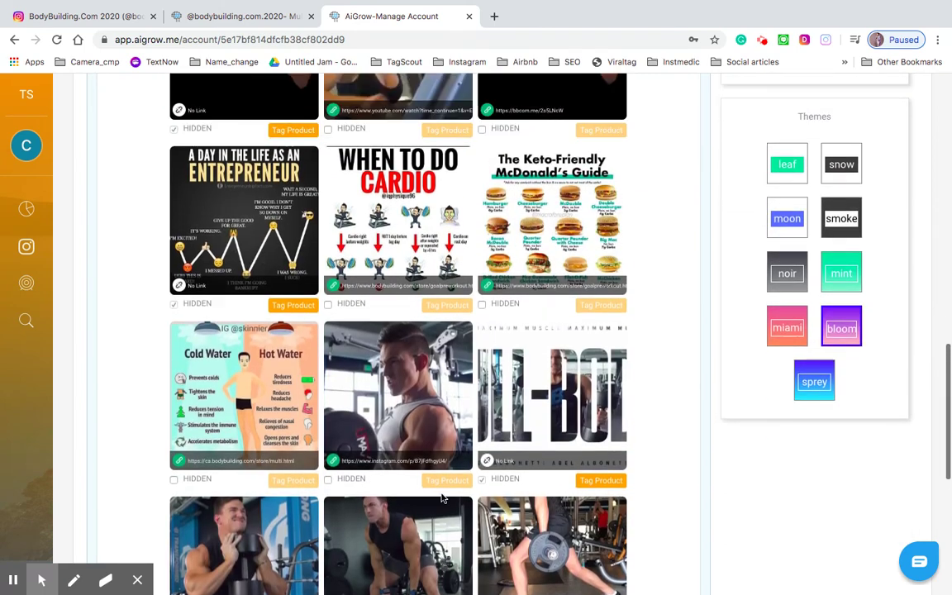
{"action": "scroll", "coordinate": [442, 497], "scroll_direction": "down", "scroll_amount": 6}
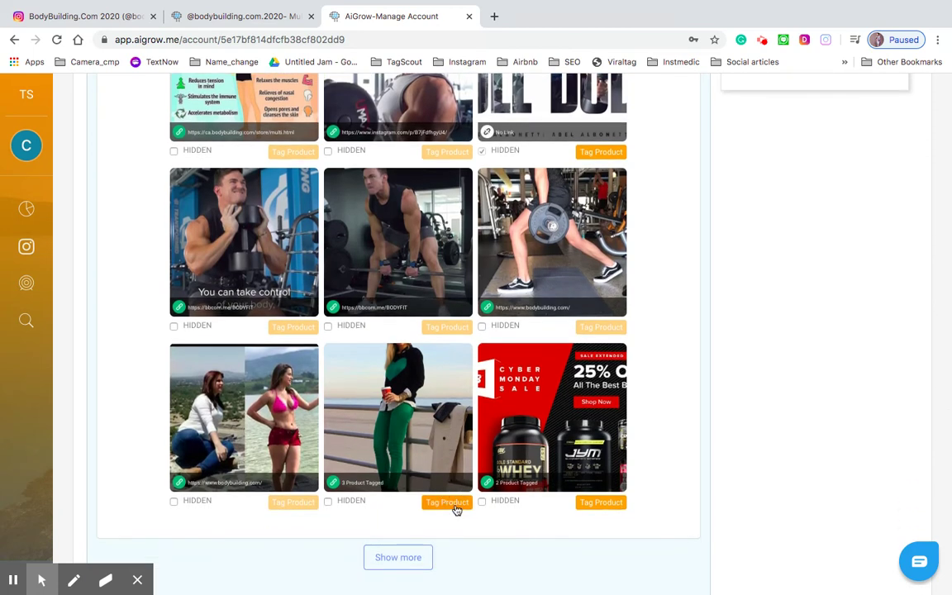
{"action": "left_click", "coordinate": [593, 505]}
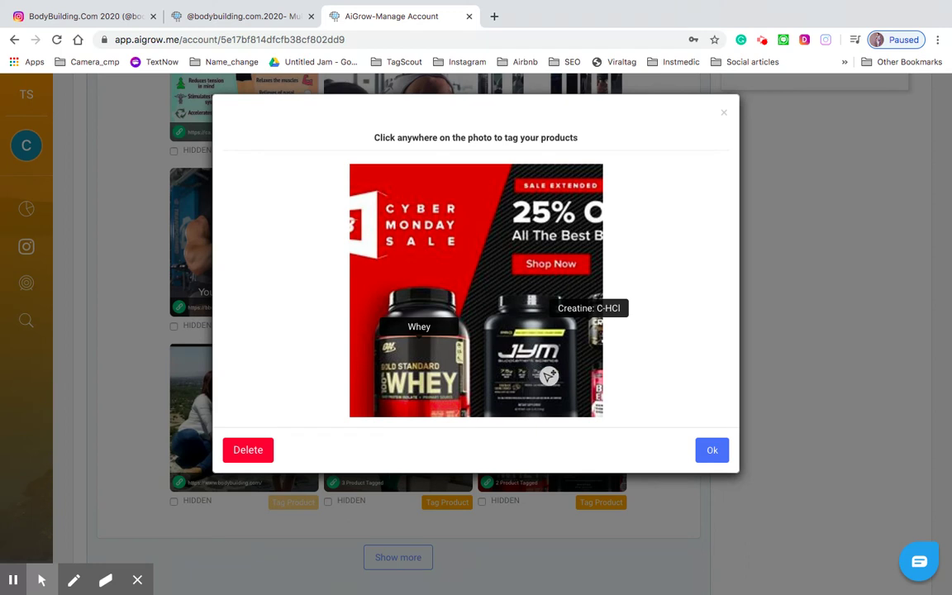
{"action": "left_click", "coordinate": [548, 376]}
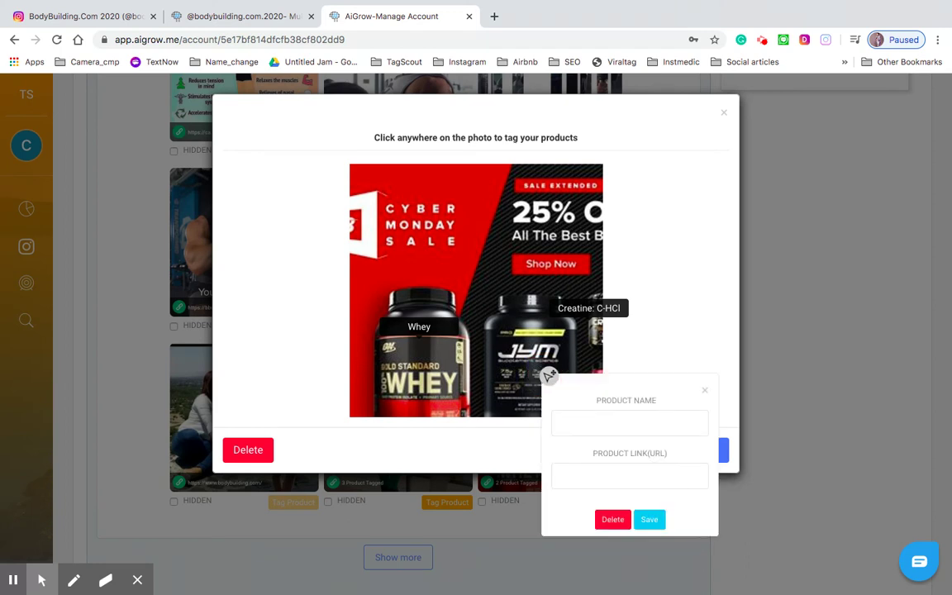
{"action": "left_click", "coordinate": [596, 430]}
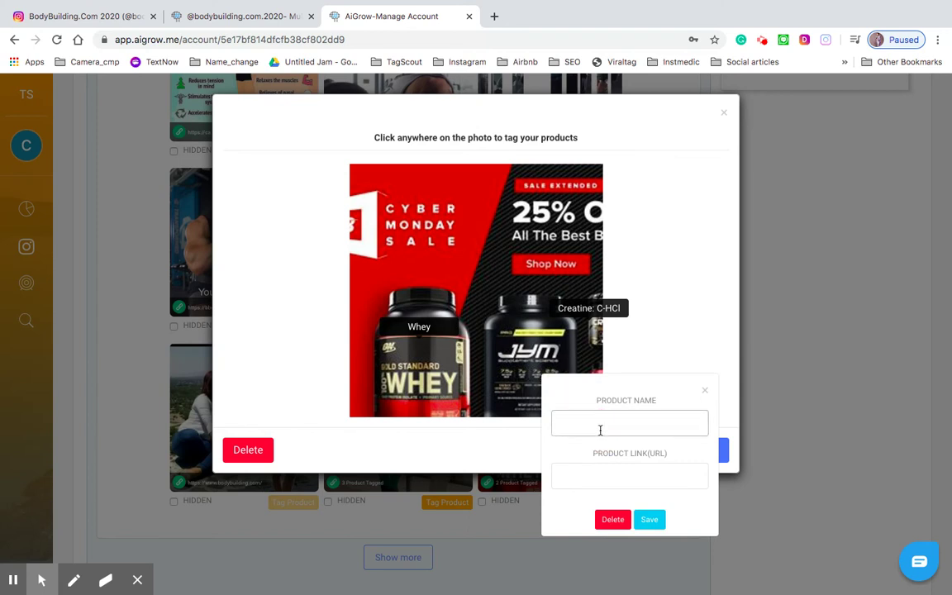
{"action": "type", "text": "Muscle Building Supplement"}
{"action": "left_click", "coordinate": [642, 475]}
{"action": "type", "text": "https://"}
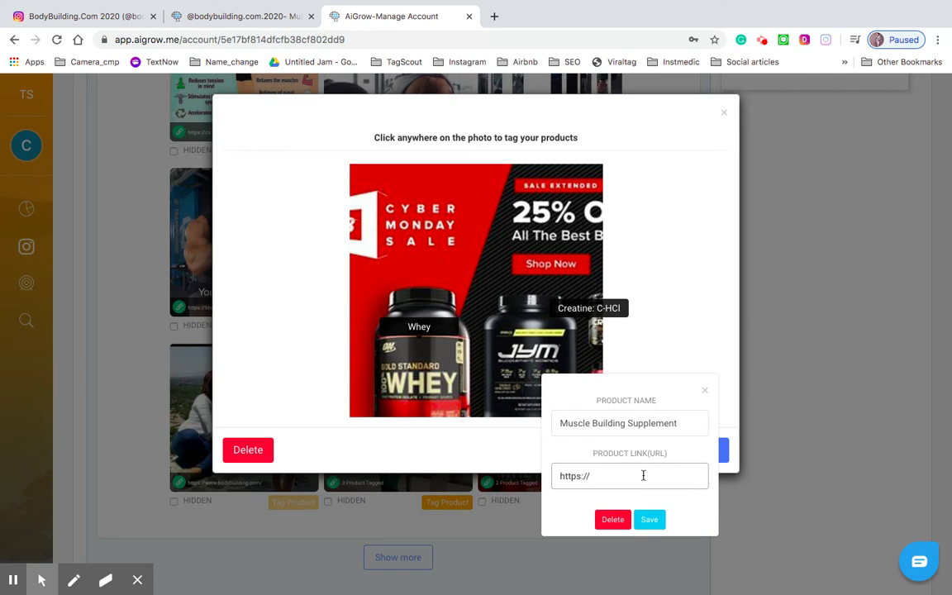
{"action": "key", "text": "BackSpace"}
{"action": "type", "text": "a"}
{"action": "key", "text": "BackSpace"}
{"action": "type", "text": "bodybuilding.com"}
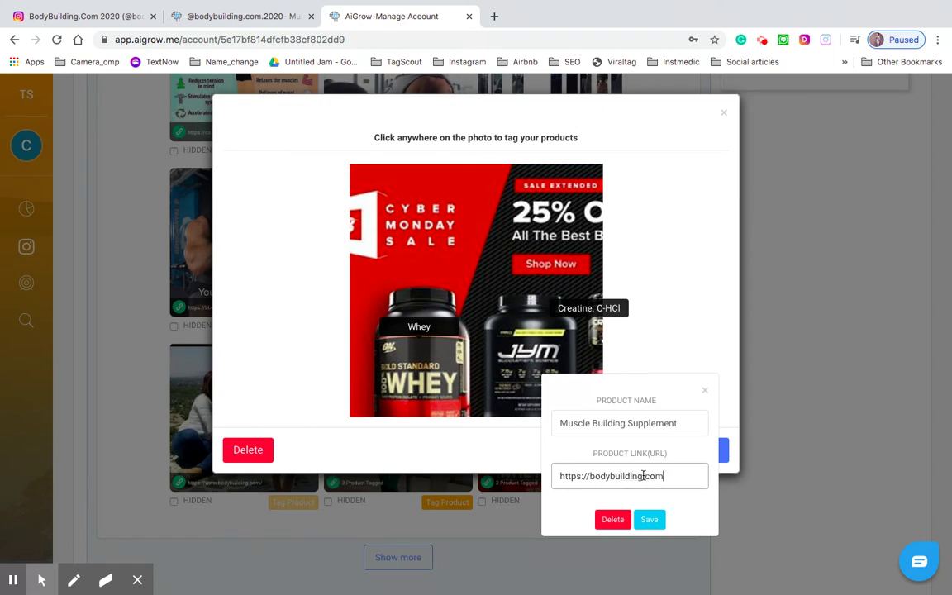
{"action": "left_click", "coordinate": [651, 519]}
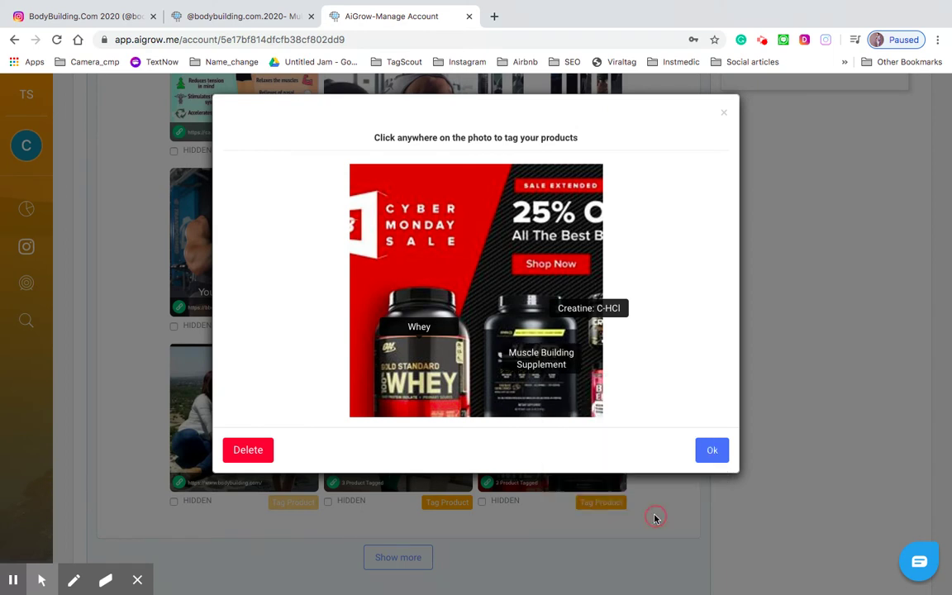
{"action": "left_click", "coordinate": [710, 451]}
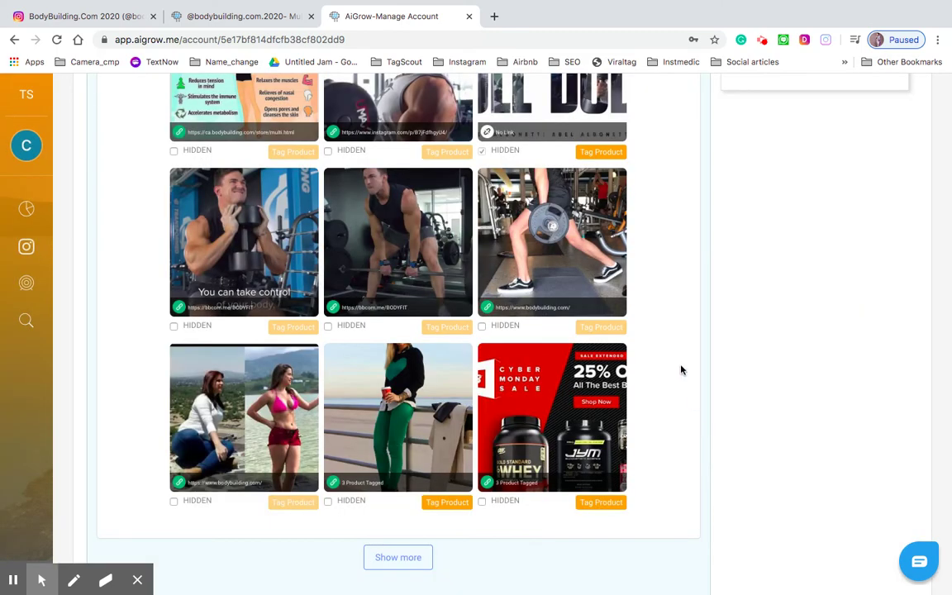
Step: Examine the bio page's link buttons and the widgets for social links, contact form, Facebook Pixels and Google analytics
{"action": "scroll", "coordinate": [680, 368], "scroll_direction": "up", "scroll_amount": 15}
{"action": "scroll", "coordinate": [680, 370], "scroll_direction": "down", "scroll_amount": 6}
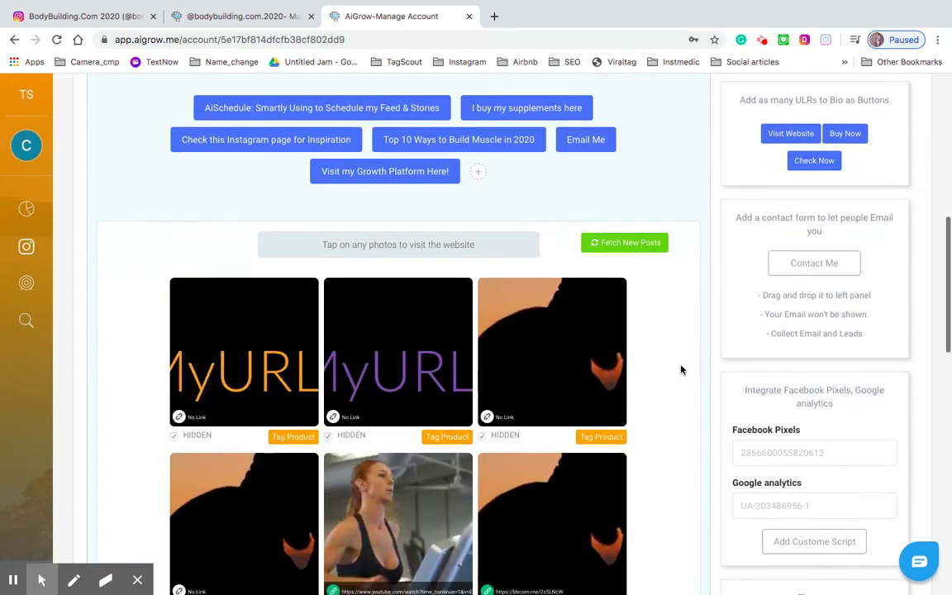
{"action": "scroll", "coordinate": [681, 369], "scroll_direction": "up", "scroll_amount": 5}
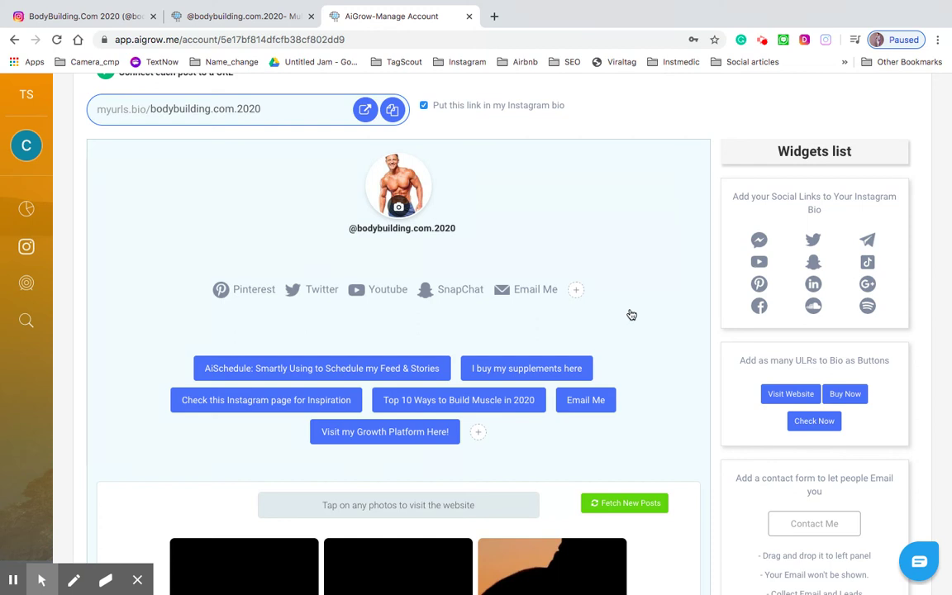
{"action": "scroll", "coordinate": [631, 315], "scroll_direction": "down", "scroll_amount": 3}
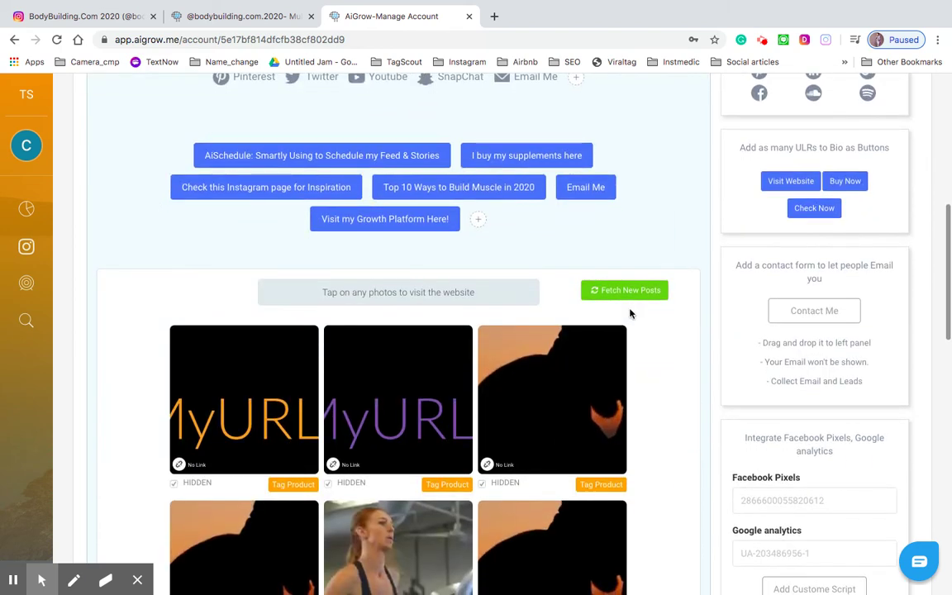
{"action": "scroll", "coordinate": [629, 313], "scroll_direction": "down", "scroll_amount": 2}
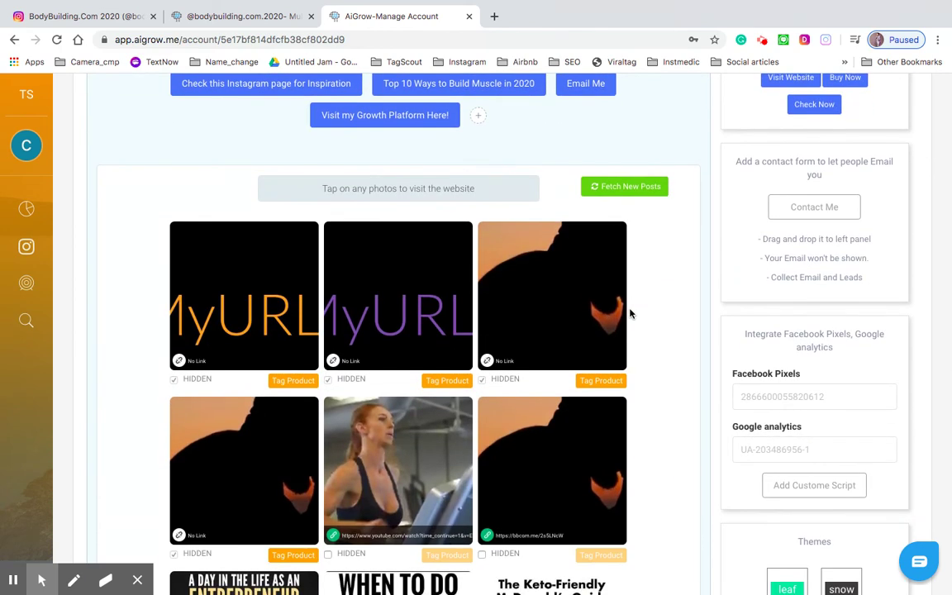
{"action": "scroll", "coordinate": [759, 287], "scroll_direction": "down", "scroll_amount": 3}
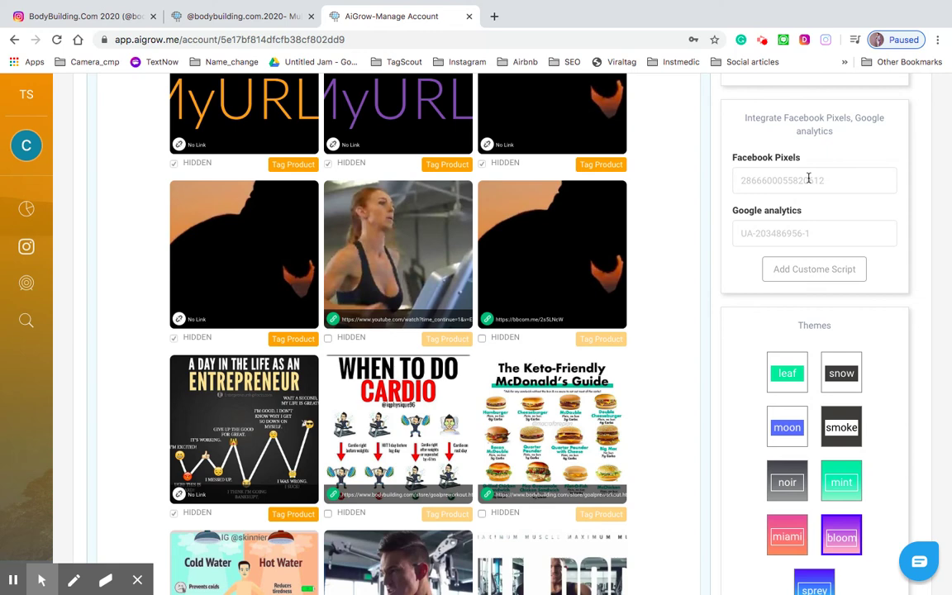
{"action": "scroll", "coordinate": [808, 178], "scroll_direction": "up", "scroll_amount": 2}
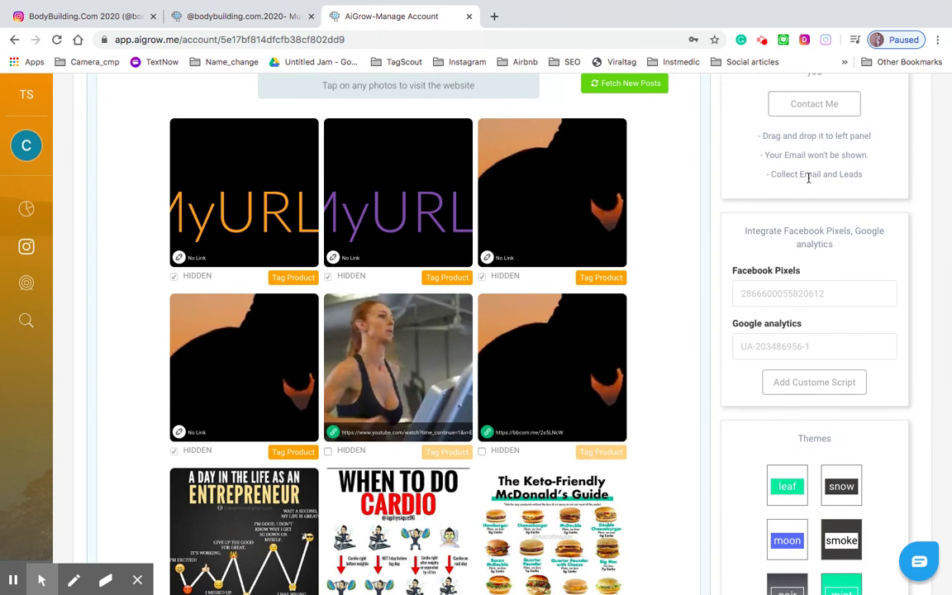
{"action": "scroll", "coordinate": [808, 178], "scroll_direction": "up", "scroll_amount": 2}
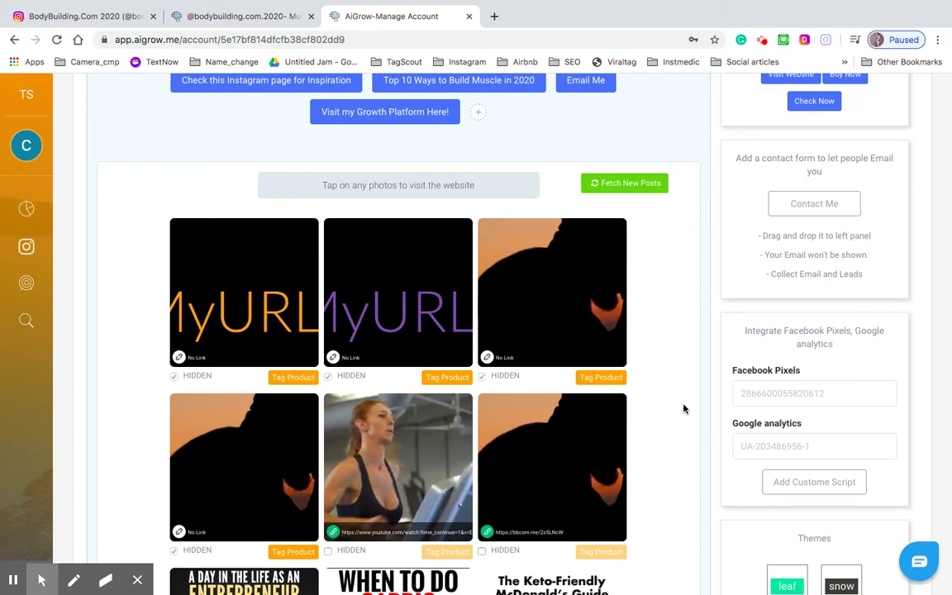
Step: Review the rest of the post grid and the available bio page themes, then return to the bio link overview
{"action": "scroll", "coordinate": [683, 408], "scroll_direction": "down", "scroll_amount": 1}
{"action": "scroll", "coordinate": [683, 408], "scroll_direction": "down", "scroll_amount": 3}
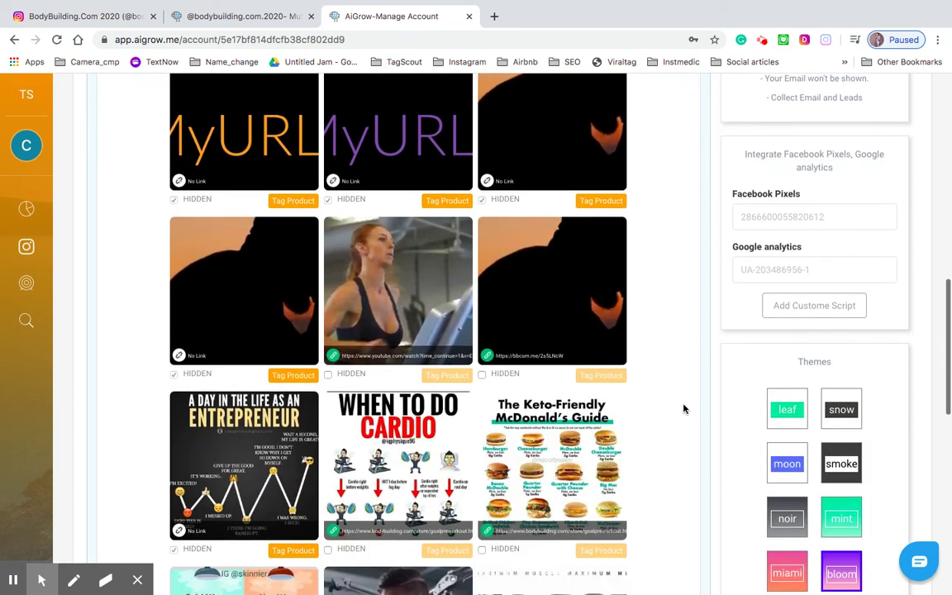
{"action": "scroll", "coordinate": [683, 408], "scroll_direction": "down", "scroll_amount": 3}
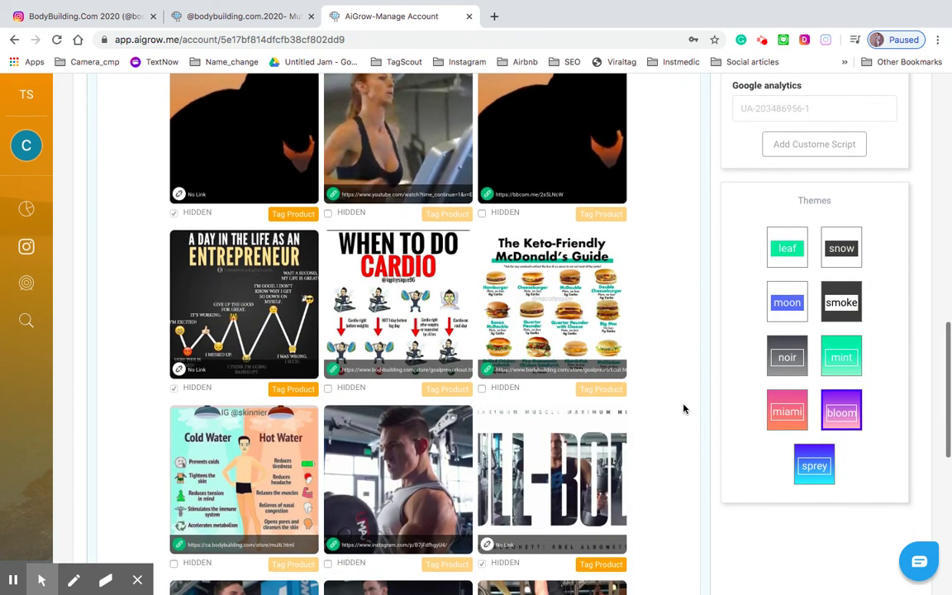
{"action": "scroll", "coordinate": [683, 408], "scroll_direction": "down", "scroll_amount": 5}
{"action": "scroll", "coordinate": [683, 408], "scroll_direction": "down", "scroll_amount": 5}
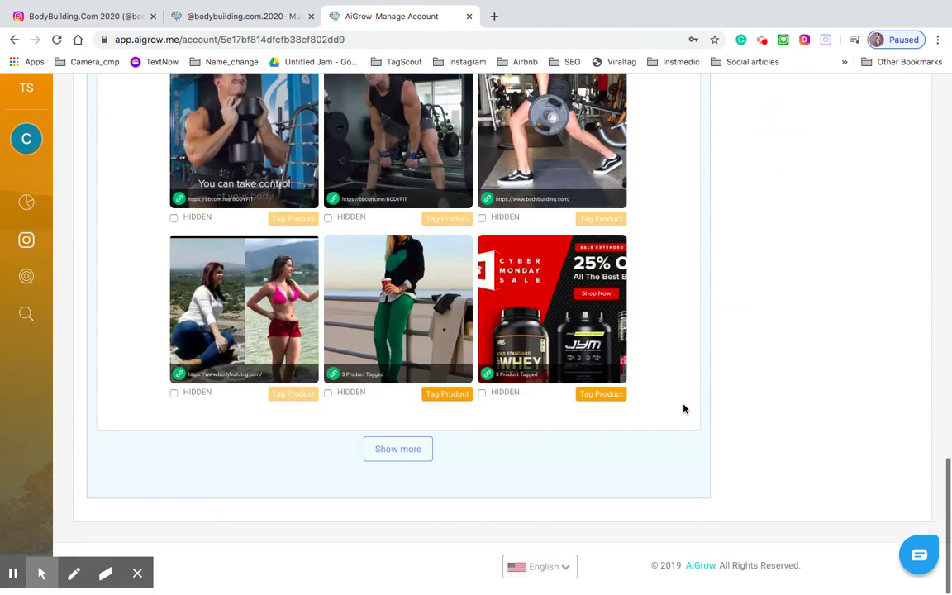
{"action": "scroll", "coordinate": [683, 408], "scroll_direction": "up", "scroll_amount": 6}
{"action": "scroll", "coordinate": [683, 408], "scroll_direction": "up", "scroll_amount": 4}
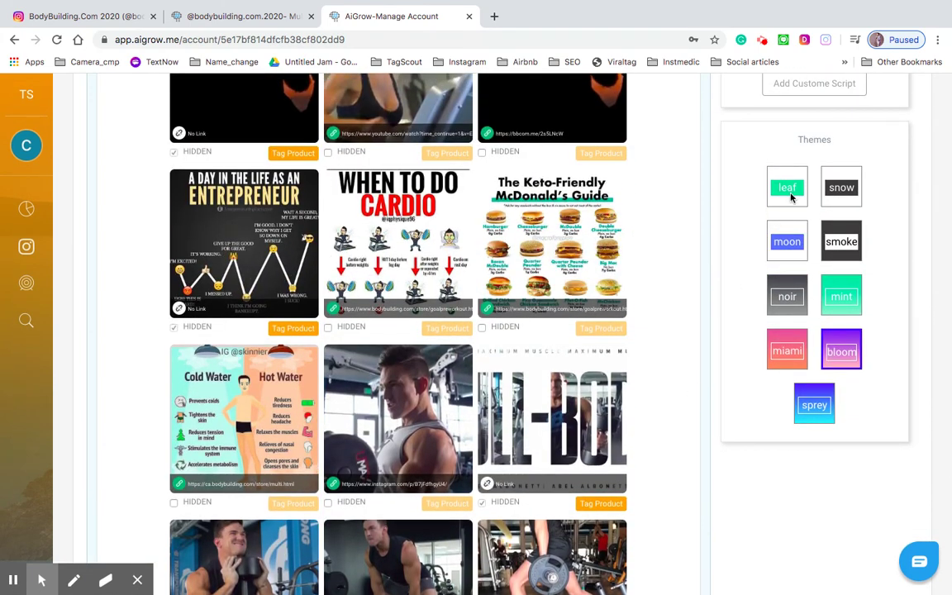
{"action": "scroll", "coordinate": [643, 172], "scroll_direction": "up", "scroll_amount": 8}
{"action": "scroll", "coordinate": [643, 176], "scroll_direction": "up", "scroll_amount": 5}
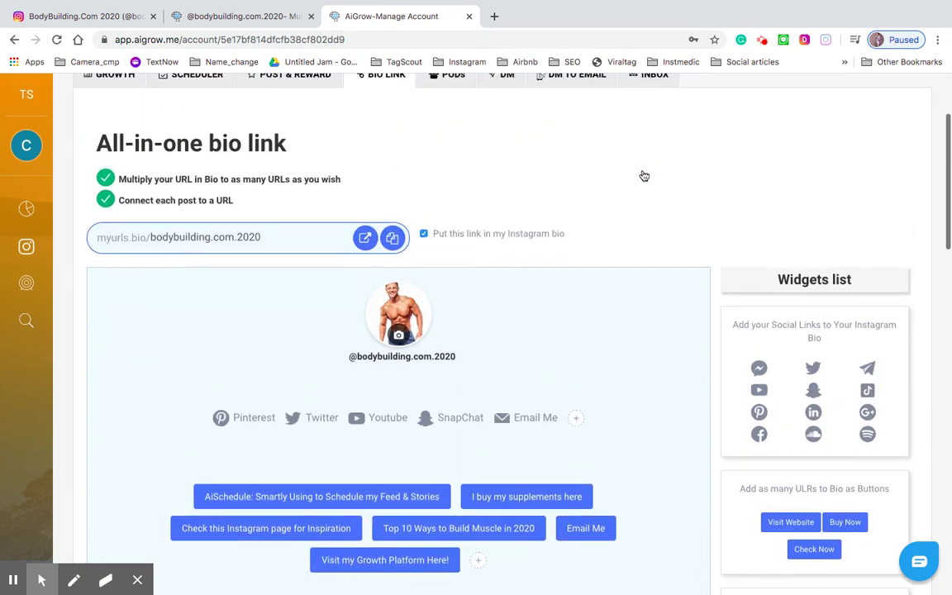
{"action": "scroll", "coordinate": [643, 173], "scroll_direction": "down", "scroll_amount": 2}
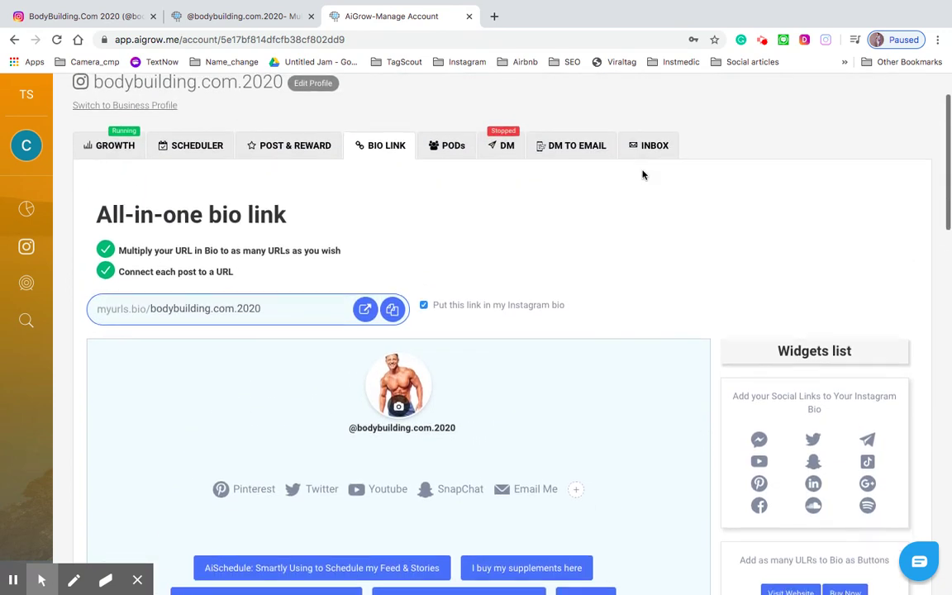
{"action": "scroll", "coordinate": [643, 175], "scroll_direction": "up", "scroll_amount": 1}
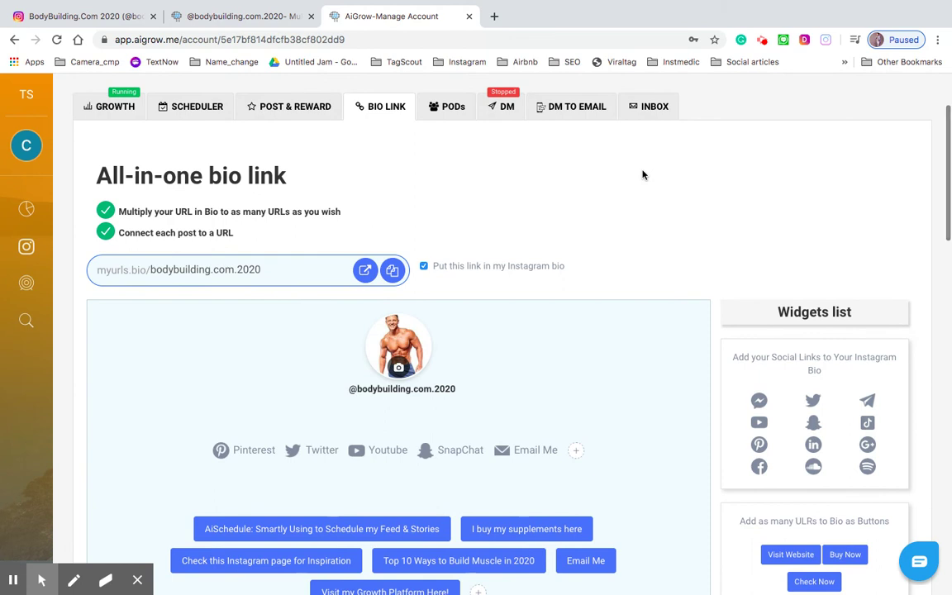
{"action": "scroll", "coordinate": [644, 174], "scroll_direction": "up", "scroll_amount": 1}
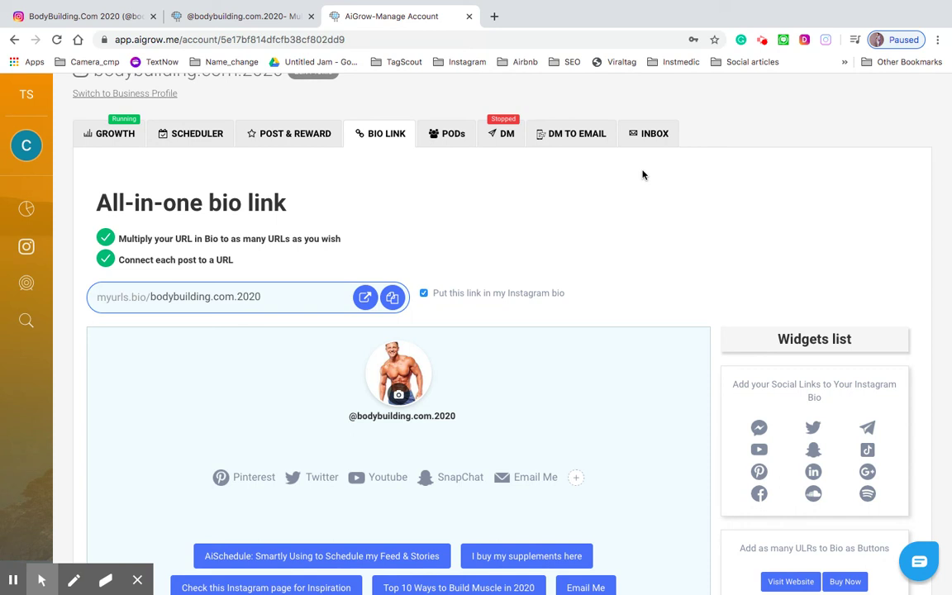
{"action": "scroll", "coordinate": [643, 174], "scroll_direction": "down", "scroll_amount": 3}
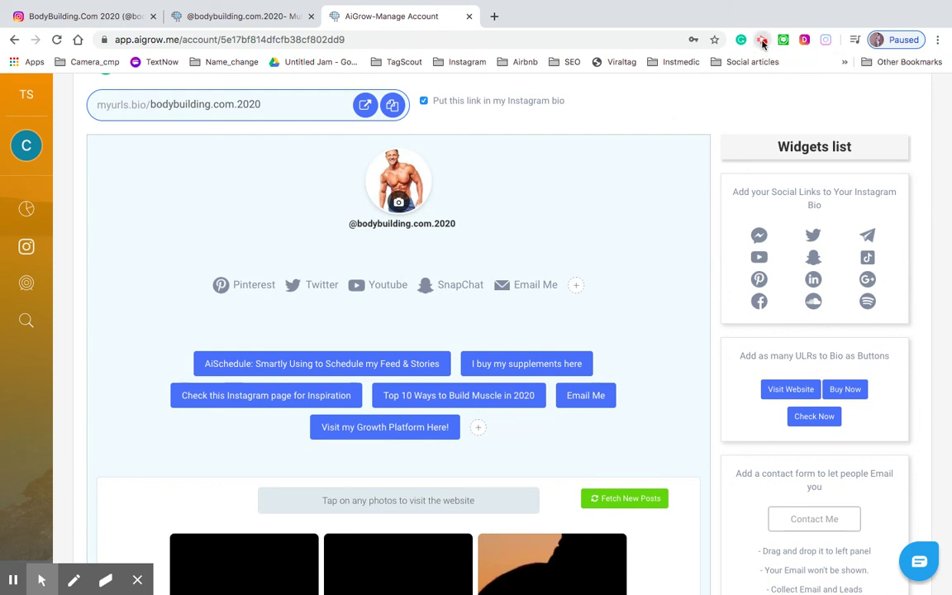
{"action": "left_click", "coordinate": [762, 43]}
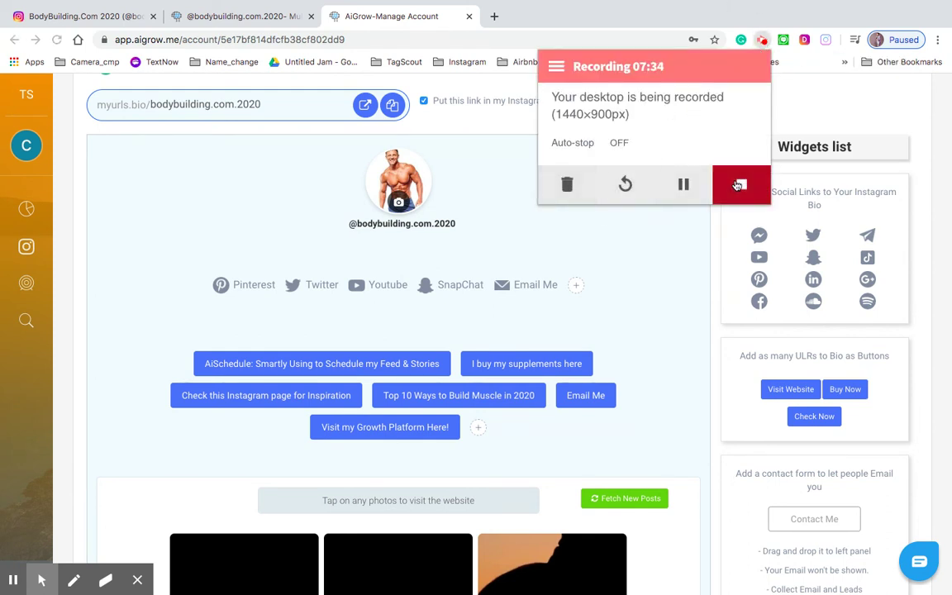